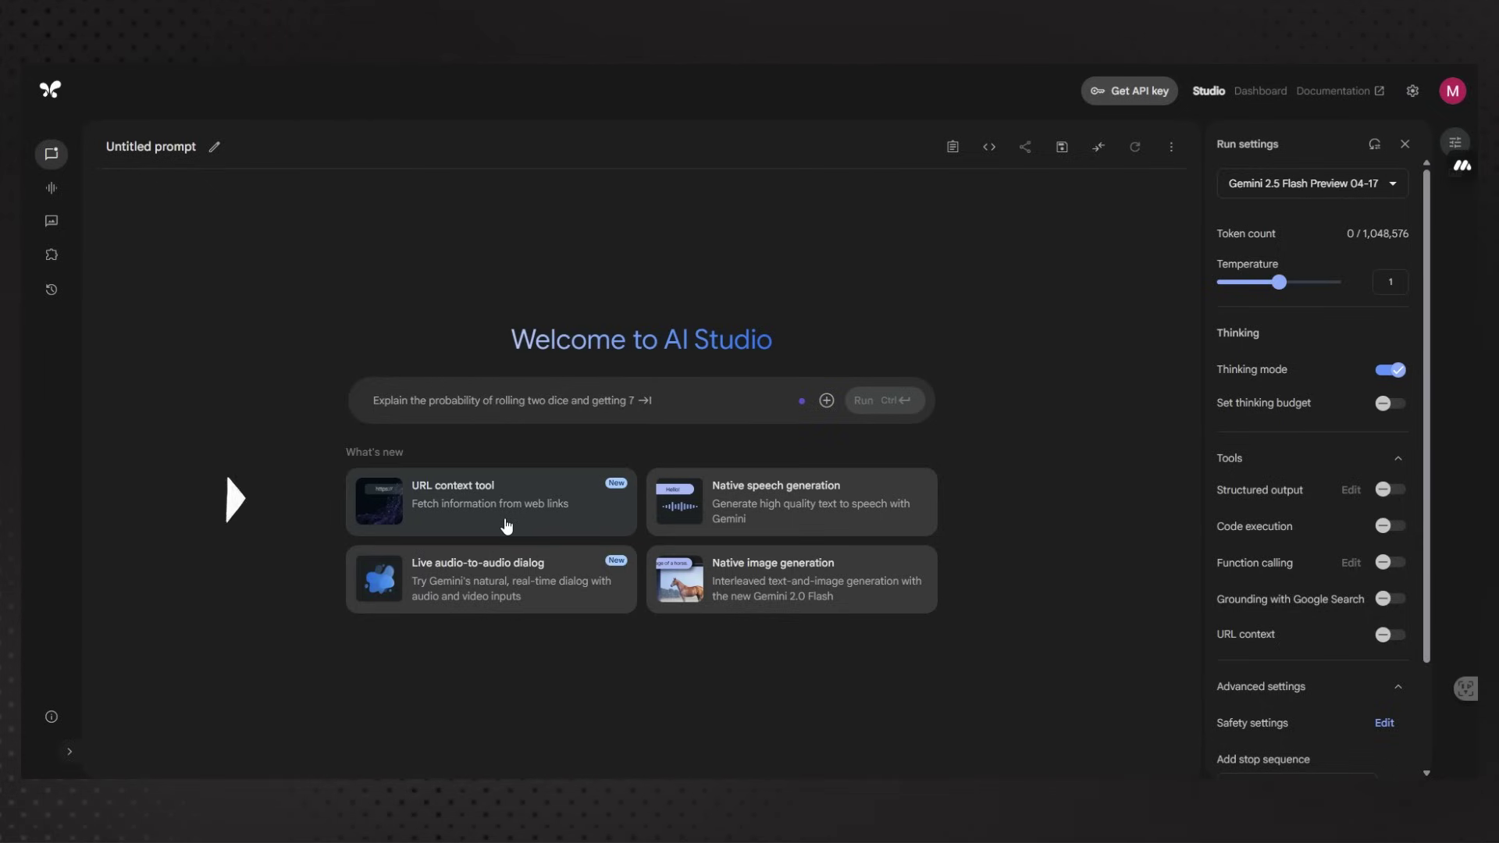
# Check the Gemini 2.5 Flash model details and choose Gemini 2.5 Flash-Lite Preview 06-17 as the model
pyautogui.click(1393, 186)
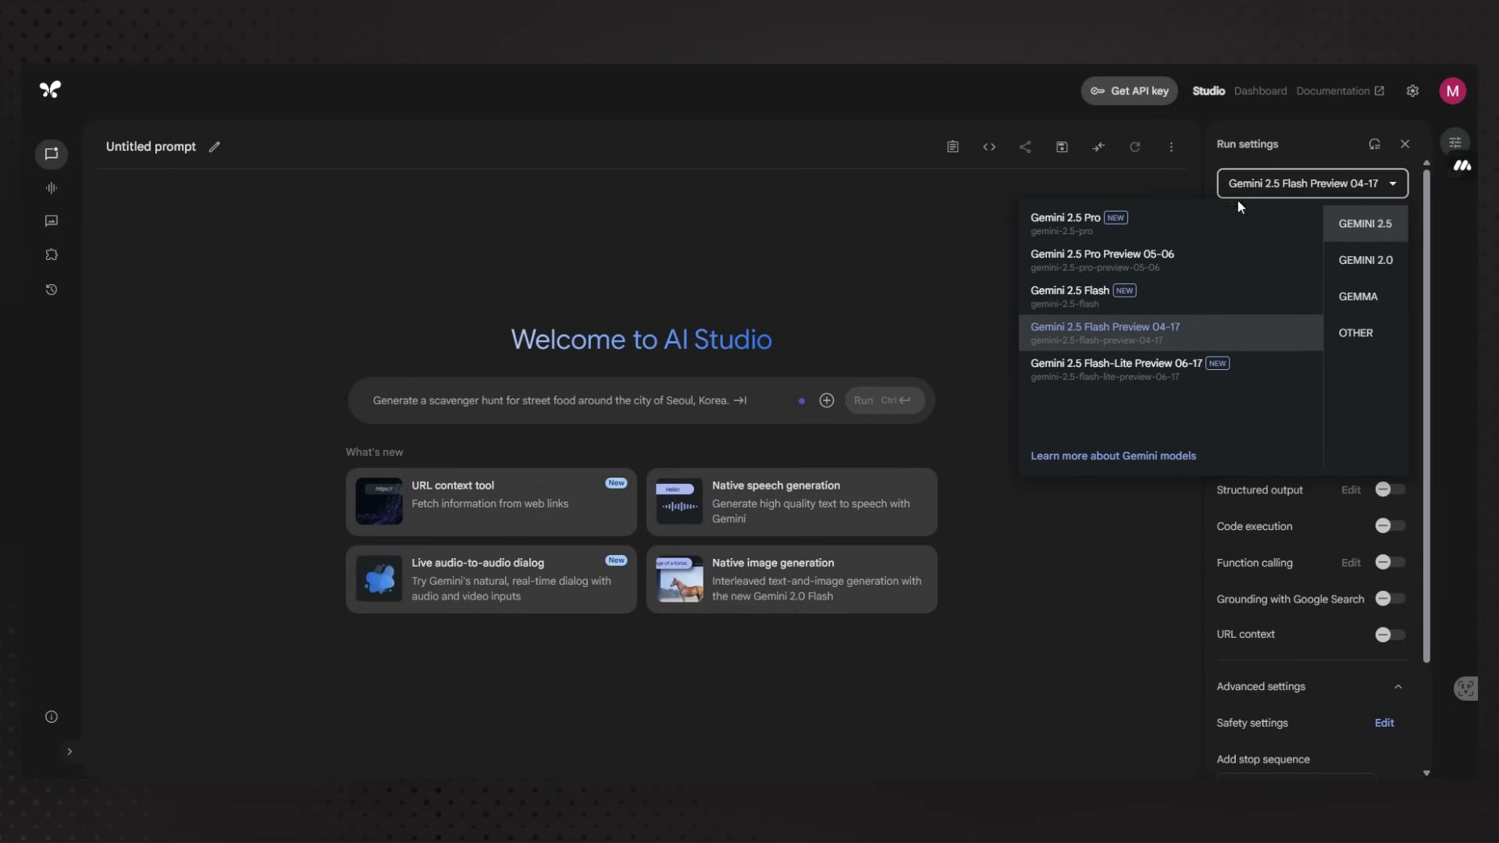
pyautogui.moveTo(1171, 300)
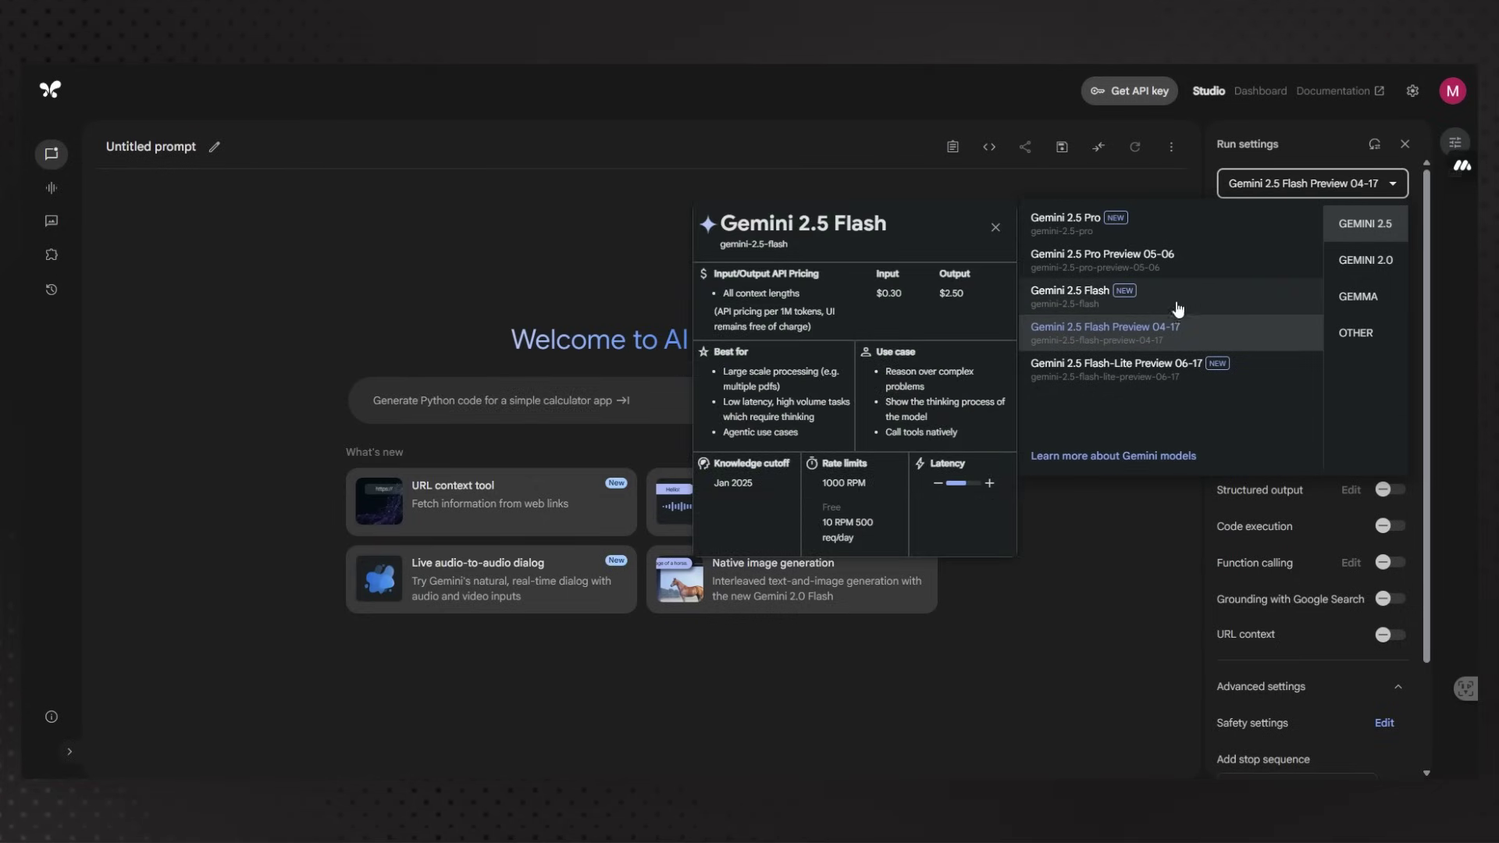
pyautogui.click(1101, 320)
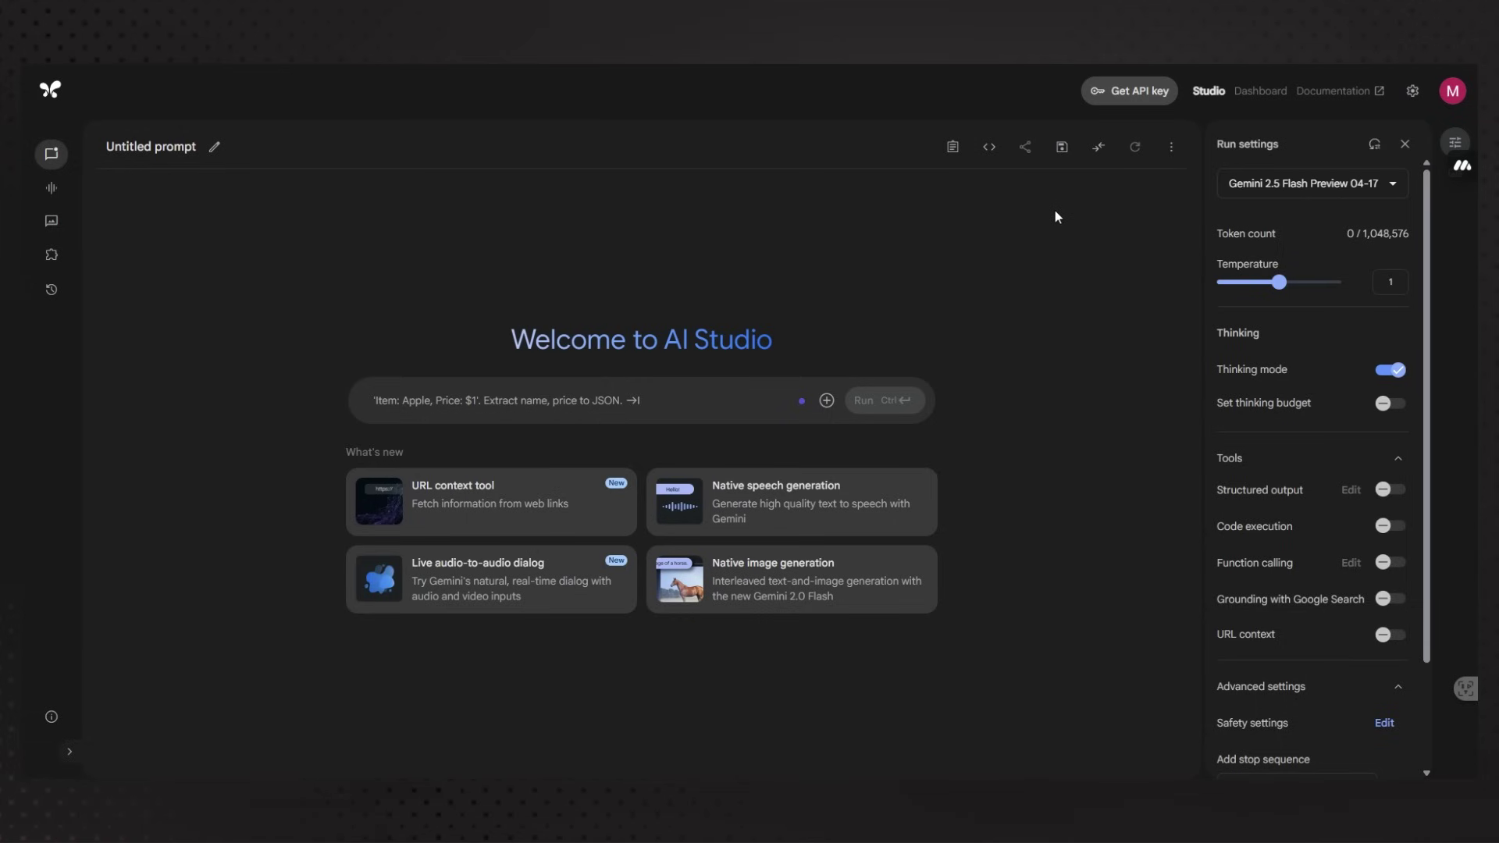
pyautogui.moveTo(1320, 185)
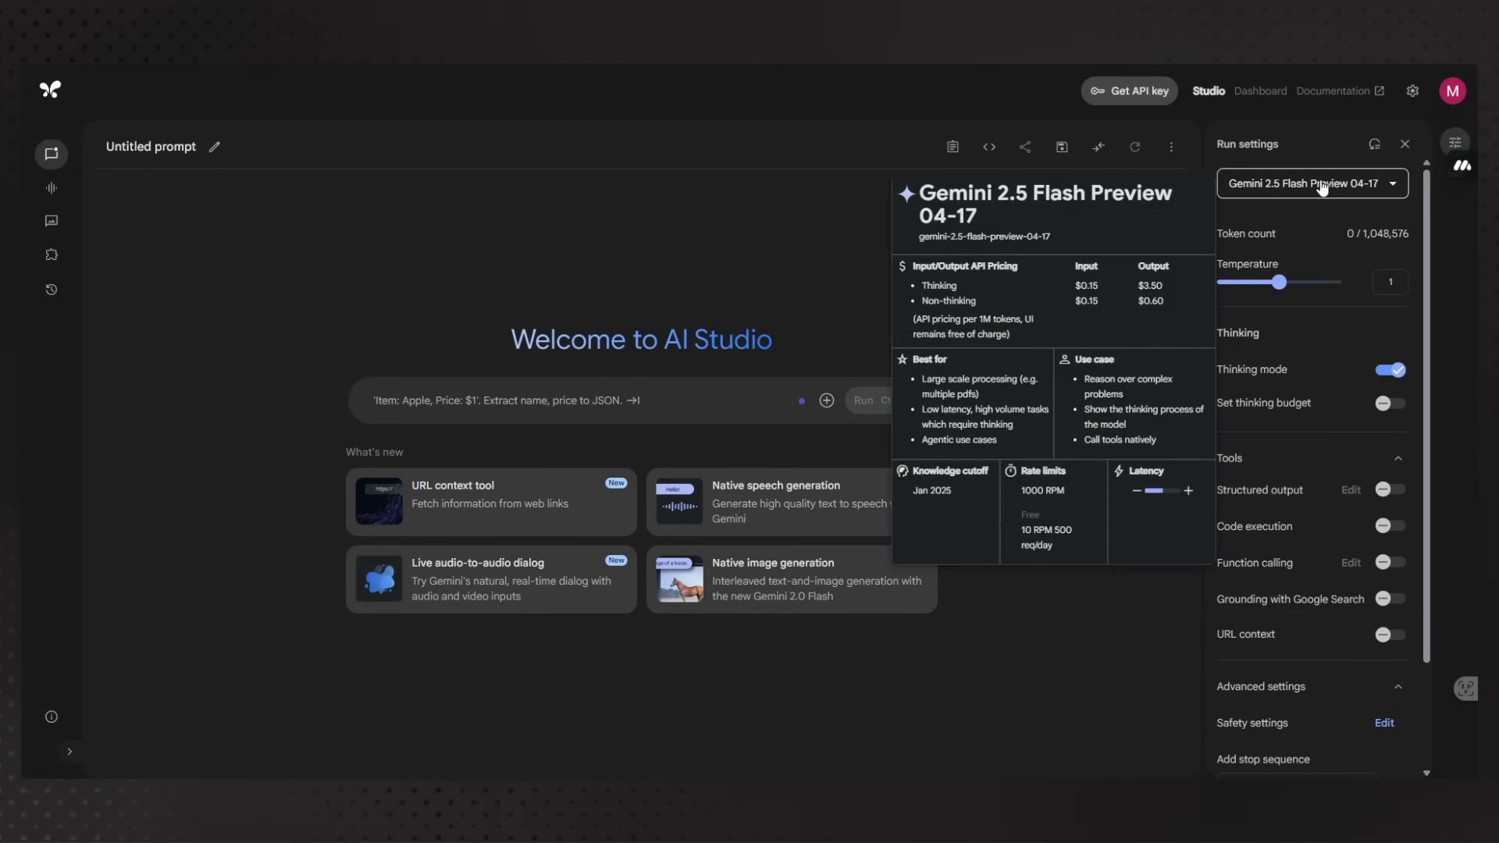
pyautogui.click(1316, 184)
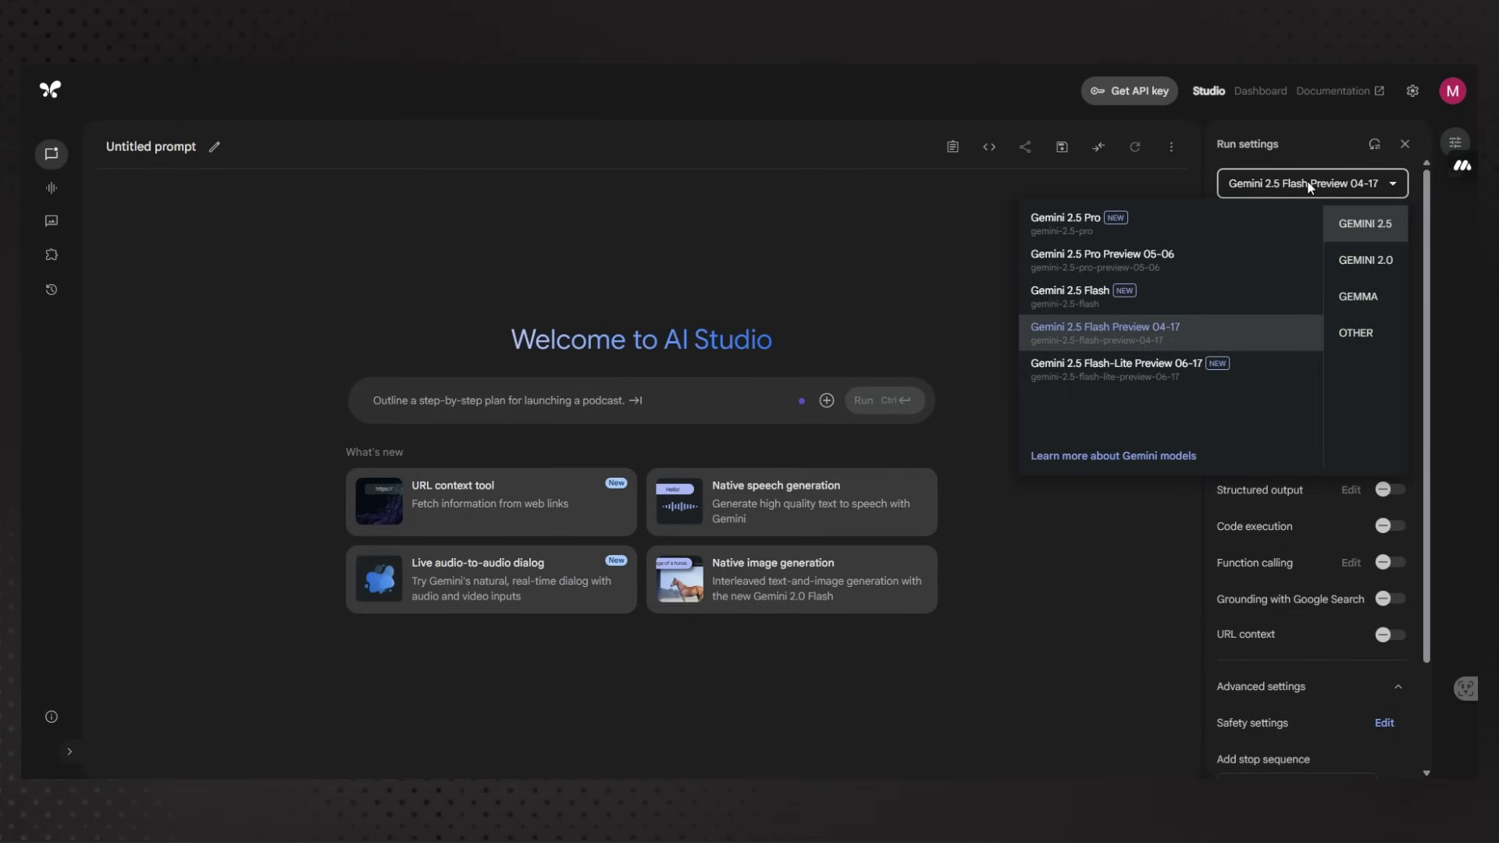
pyautogui.click(1116, 369)
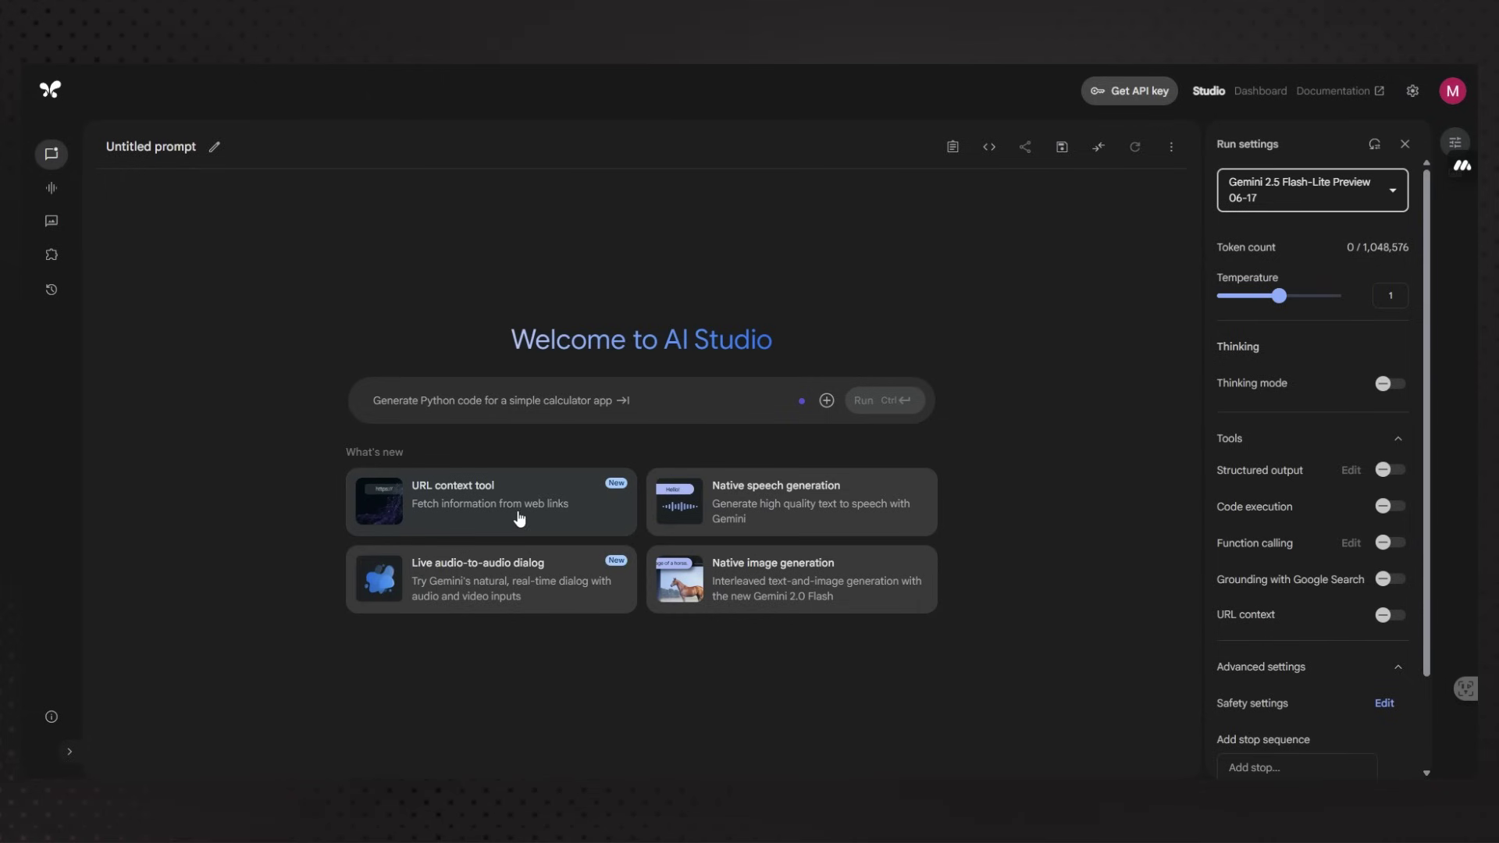
# Load the URL context tool example and replace its sample prompt with the copied Arabic prompt comparing five solar power technologies
pyautogui.click(518, 509)
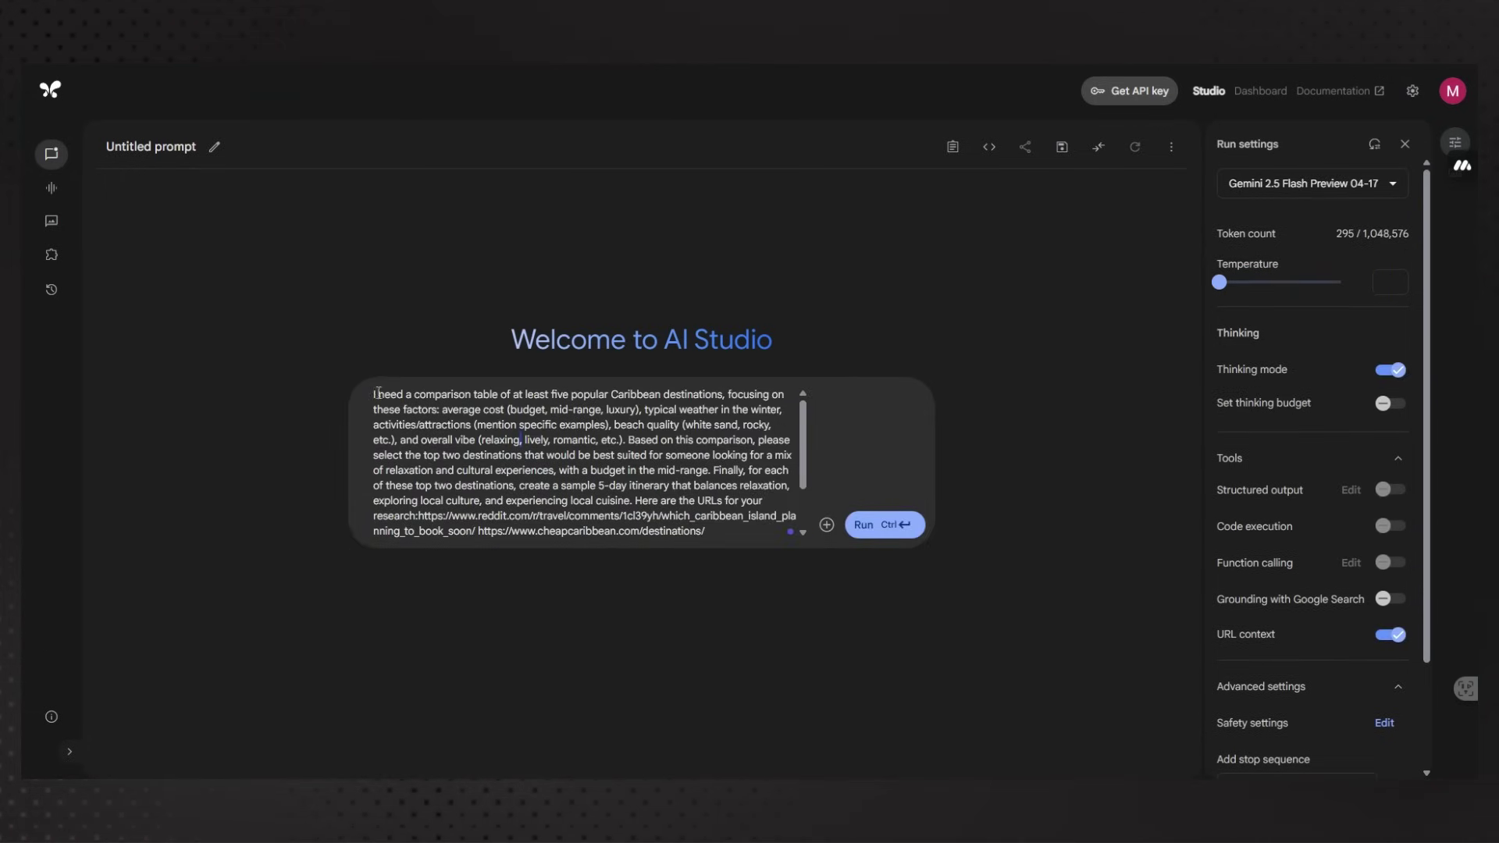
pyautogui.scroll(-2, 494, 443)
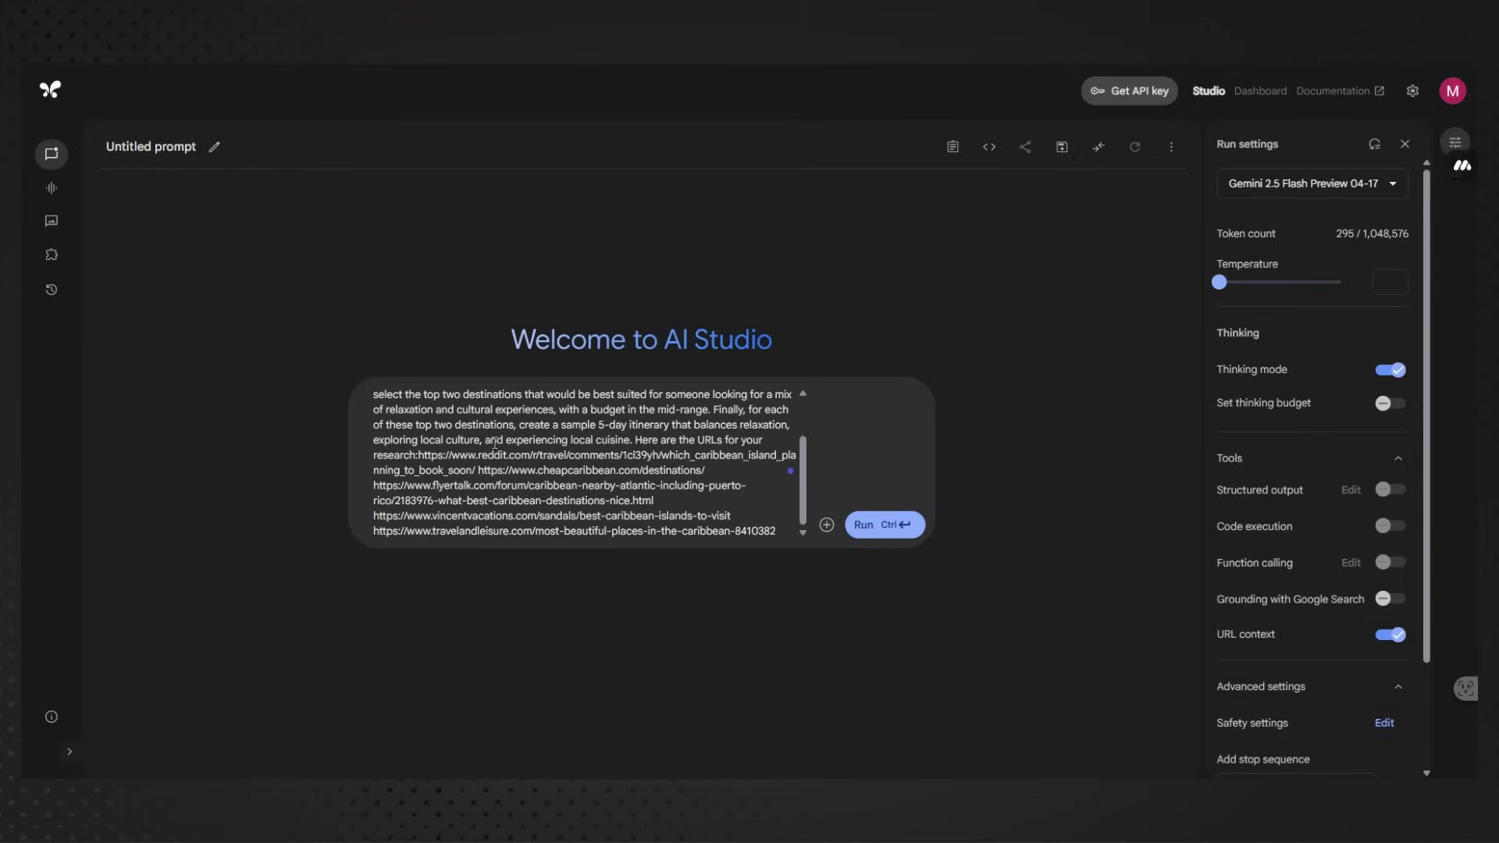
pyautogui.hotkey('ctrl', 'a')
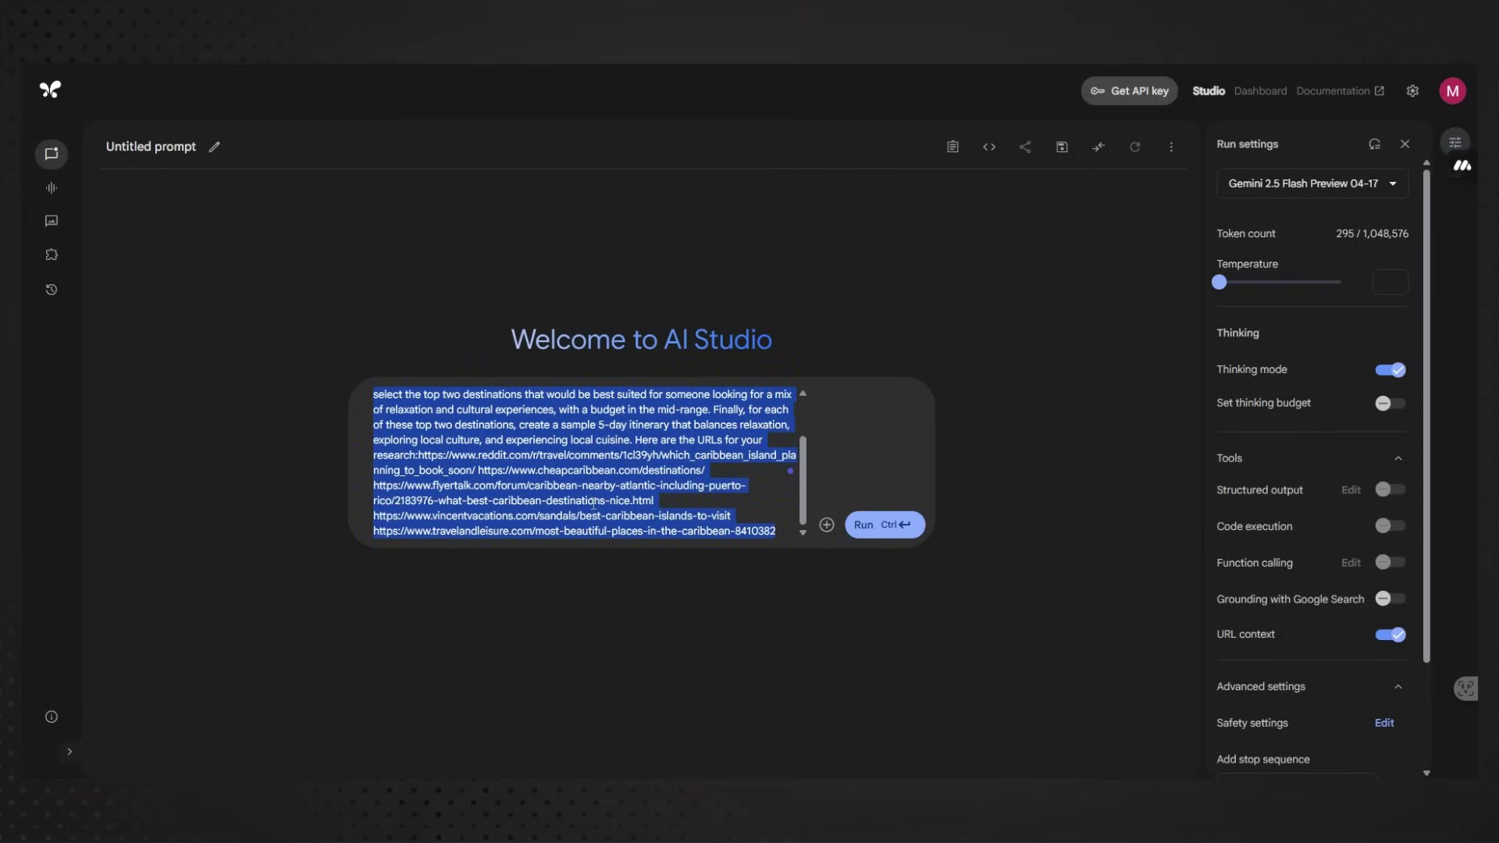
pyautogui.press('BackSpace')
pyautogui.hotkey('ctrl', 'v')
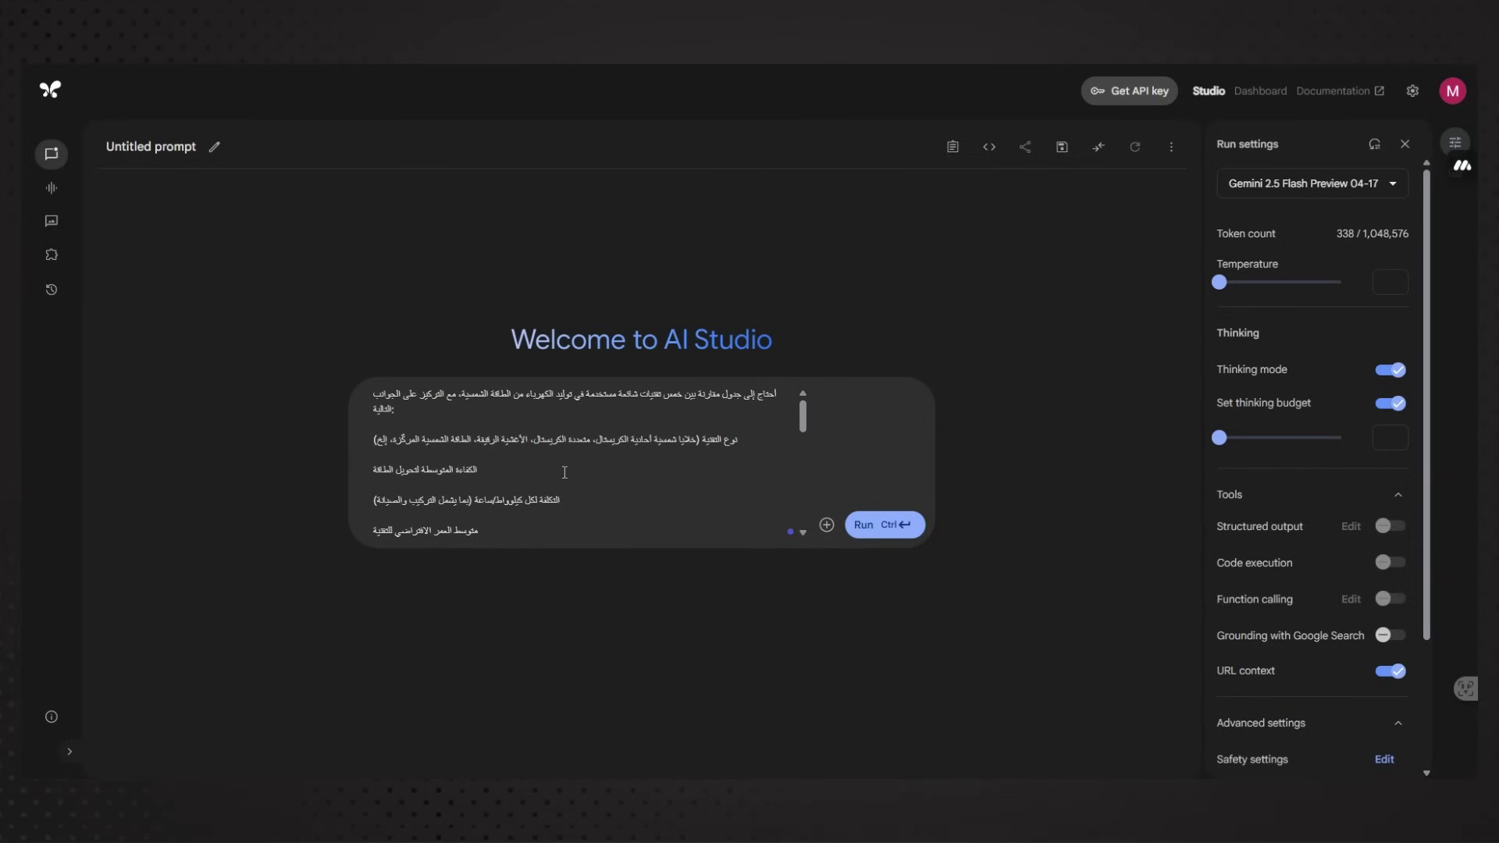
# Set the model for the solar technology prompt to Gemini 2.5 Flash-Lite Preview 06-17
pyautogui.click(1311, 182)
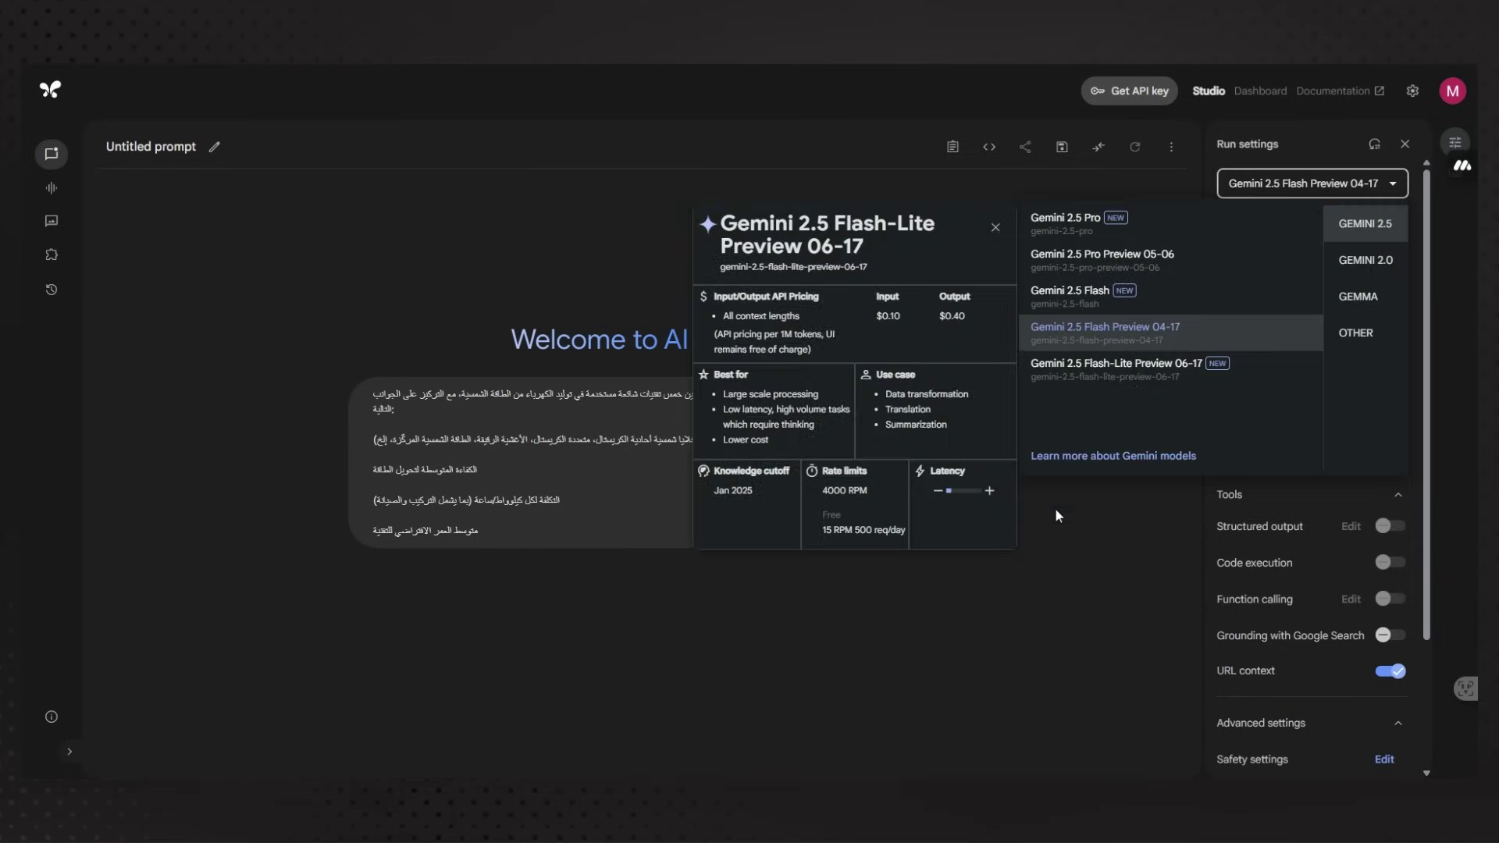
pyautogui.click(1078, 370)
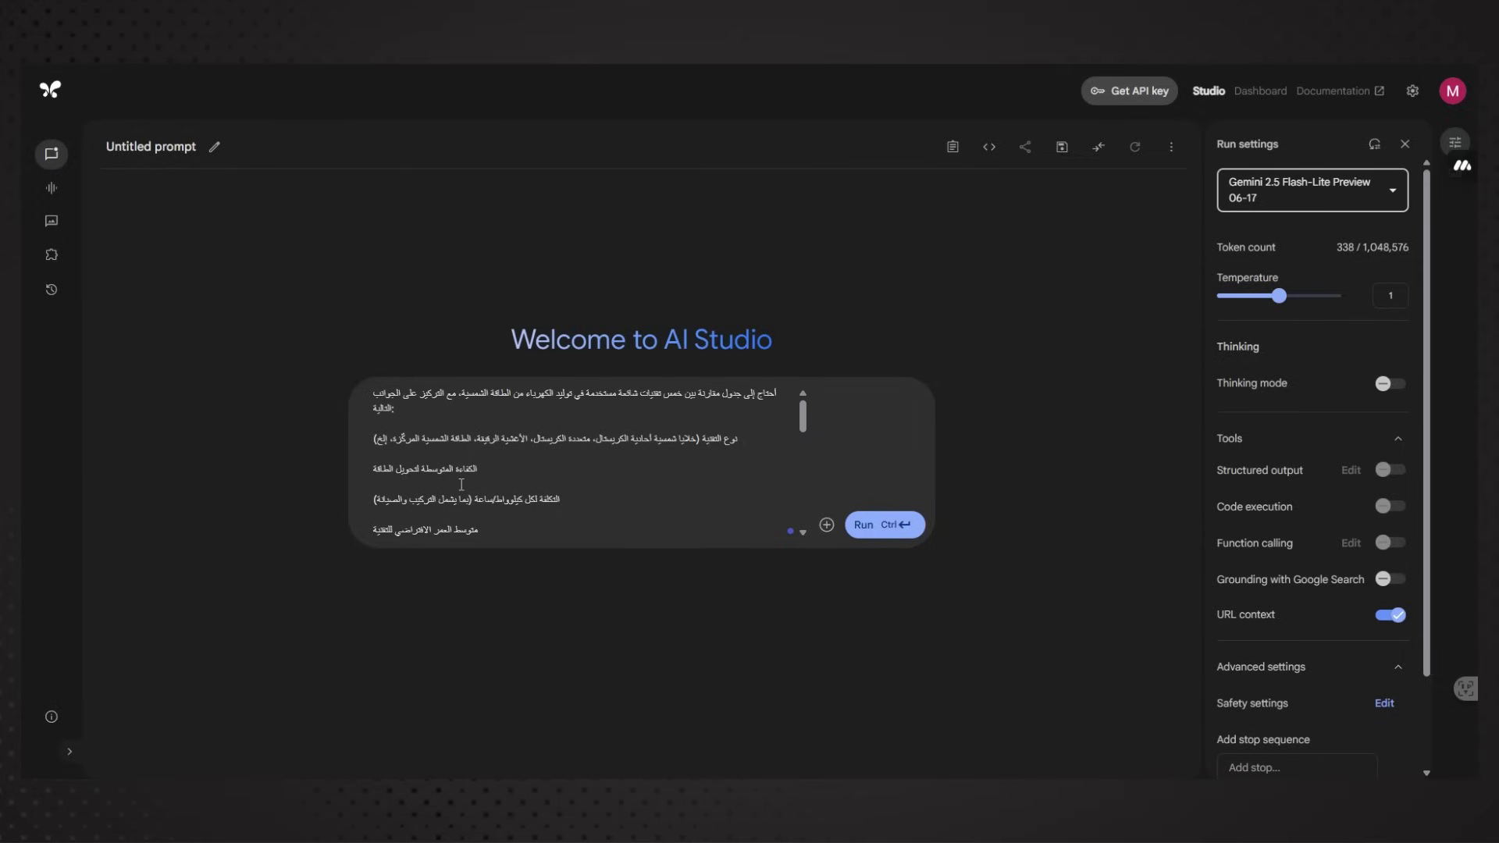
# Read through the Arabic prompt, including its comparison criteria, field study requirements and list of research sources
pyautogui.scroll(-2, 558, 456)
pyautogui.scroll(-2, 555, 465)
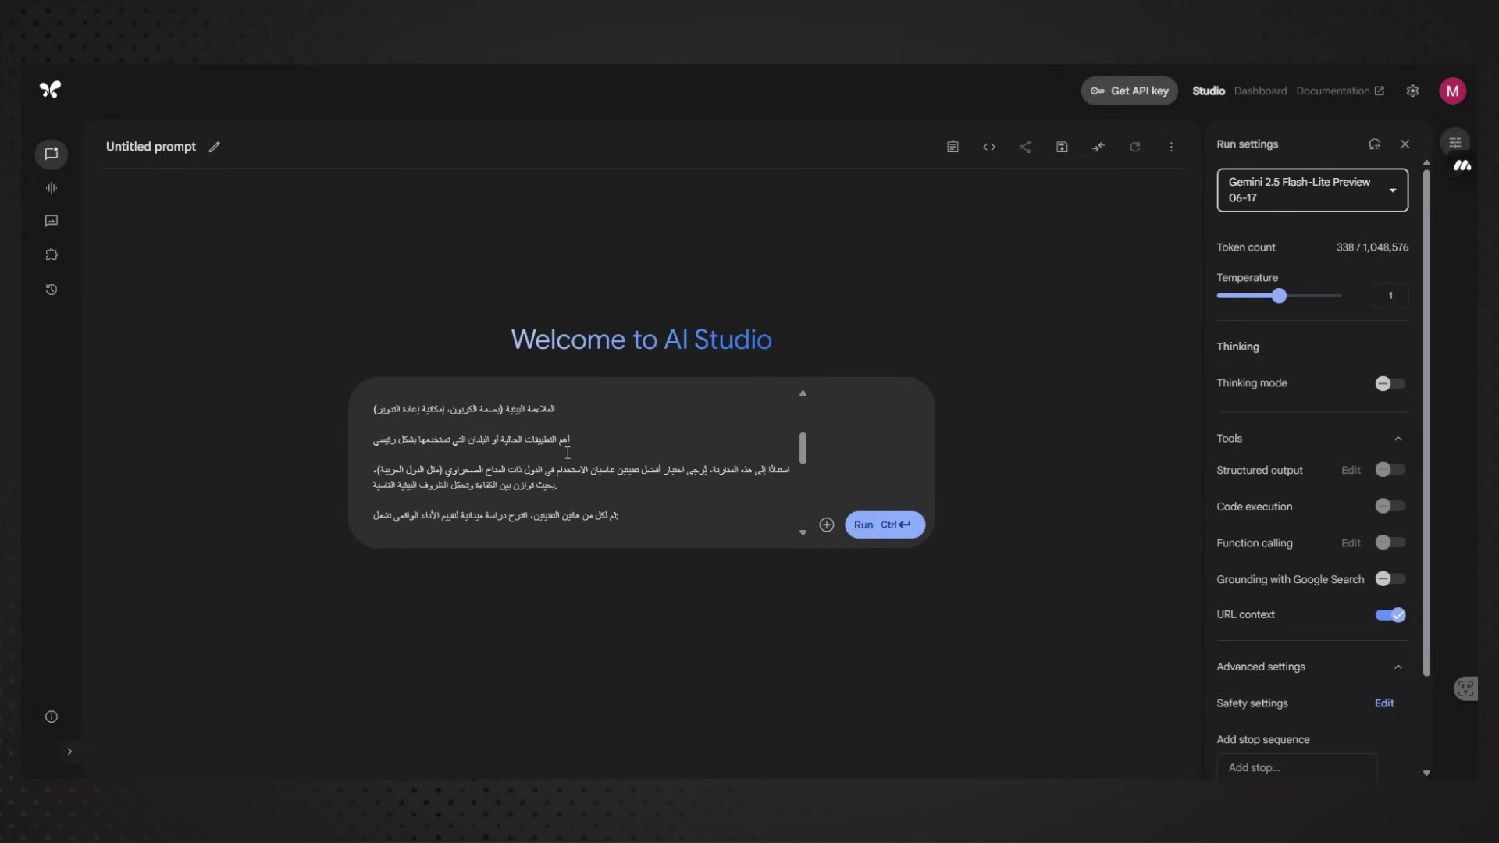
pyautogui.scroll(-5, 570, 457)
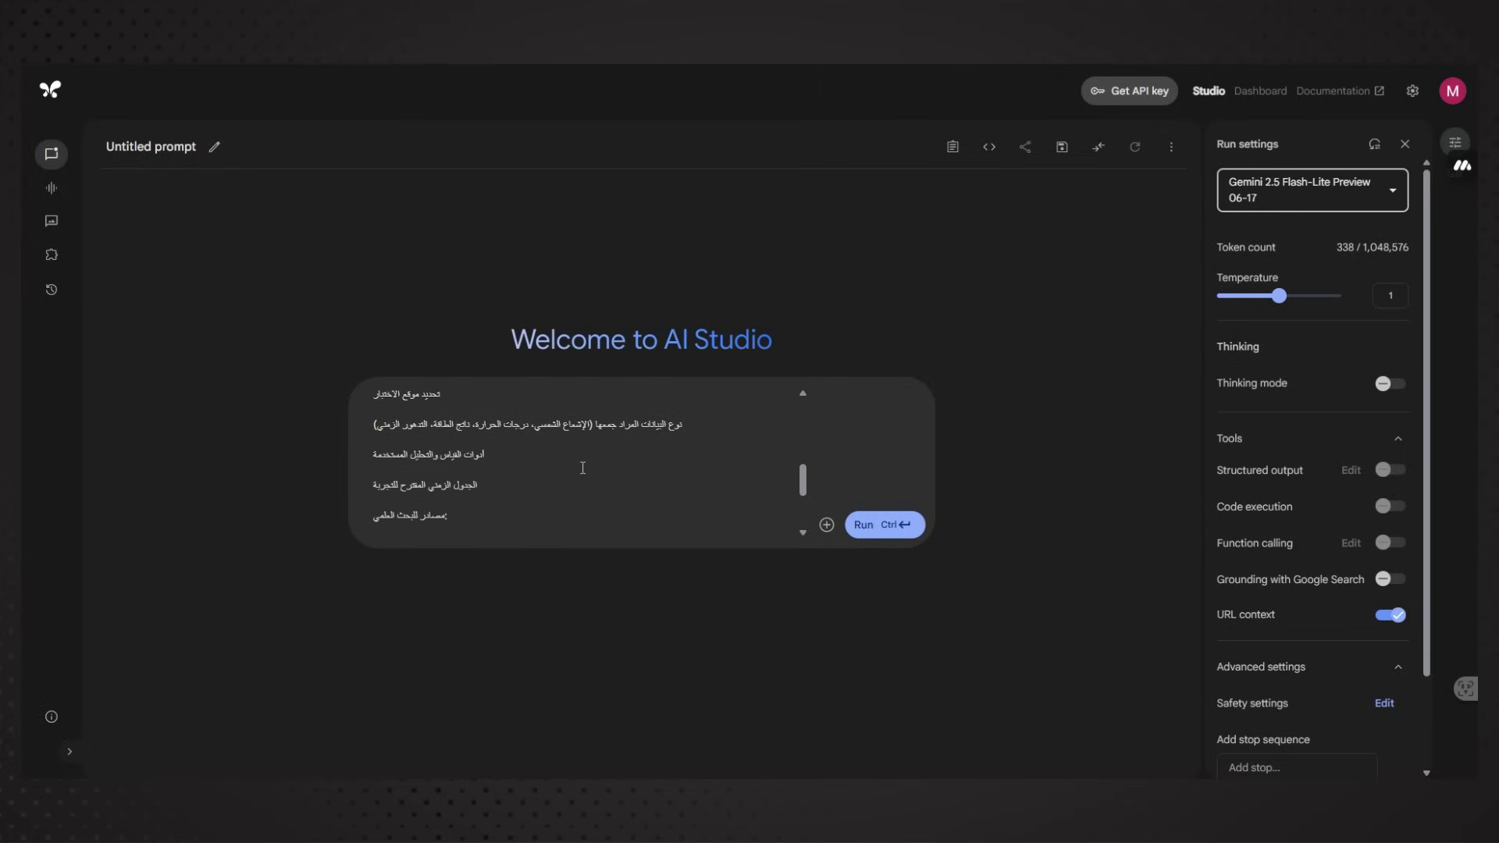
pyautogui.scroll(-4, 583, 467)
pyautogui.scroll(4, 593, 460)
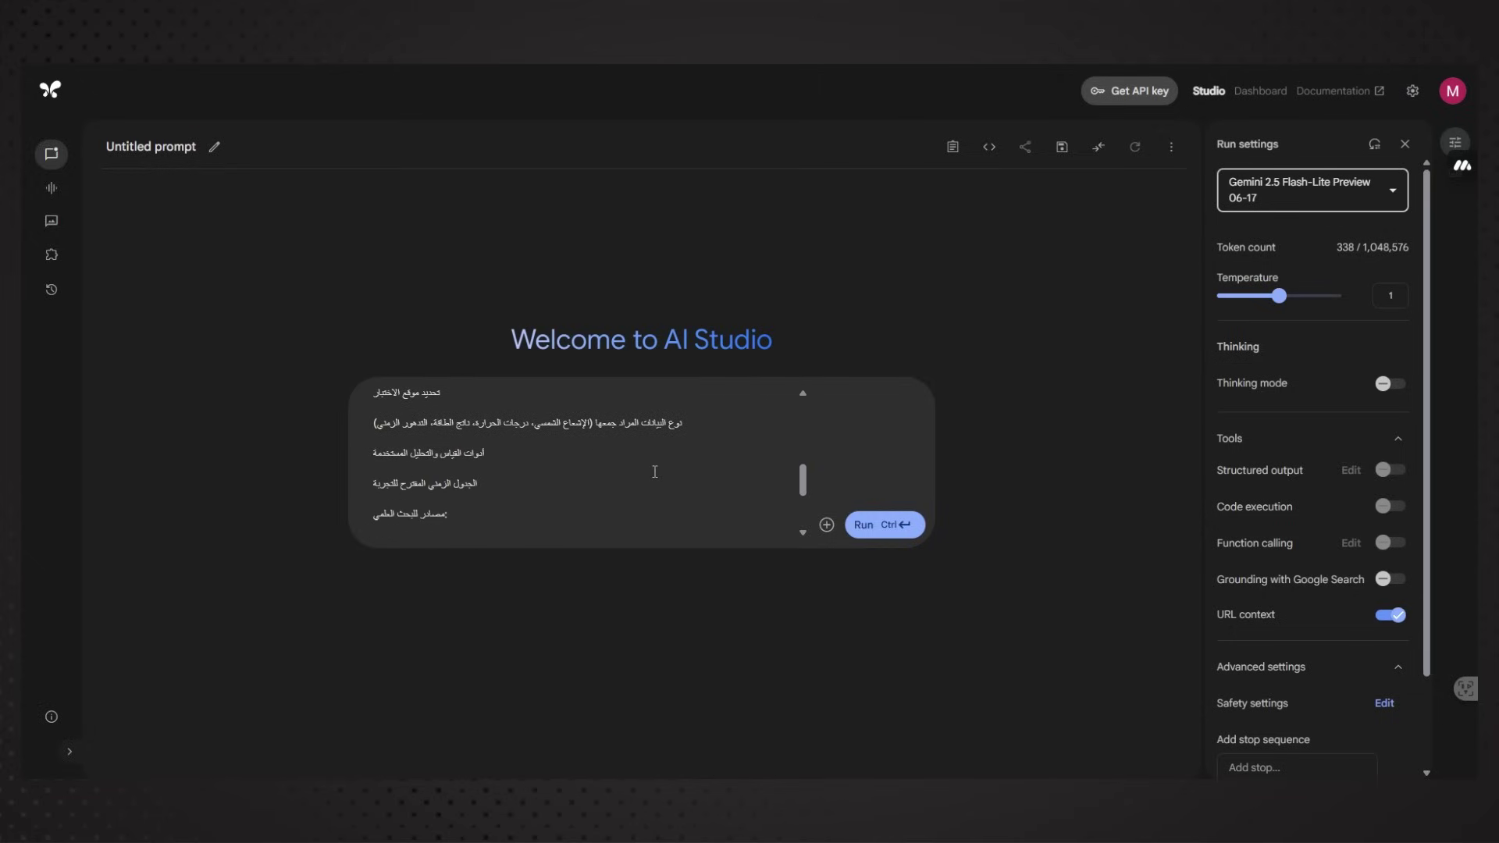
pyautogui.scroll(-5, 655, 471)
pyautogui.scroll(3, 624, 460)
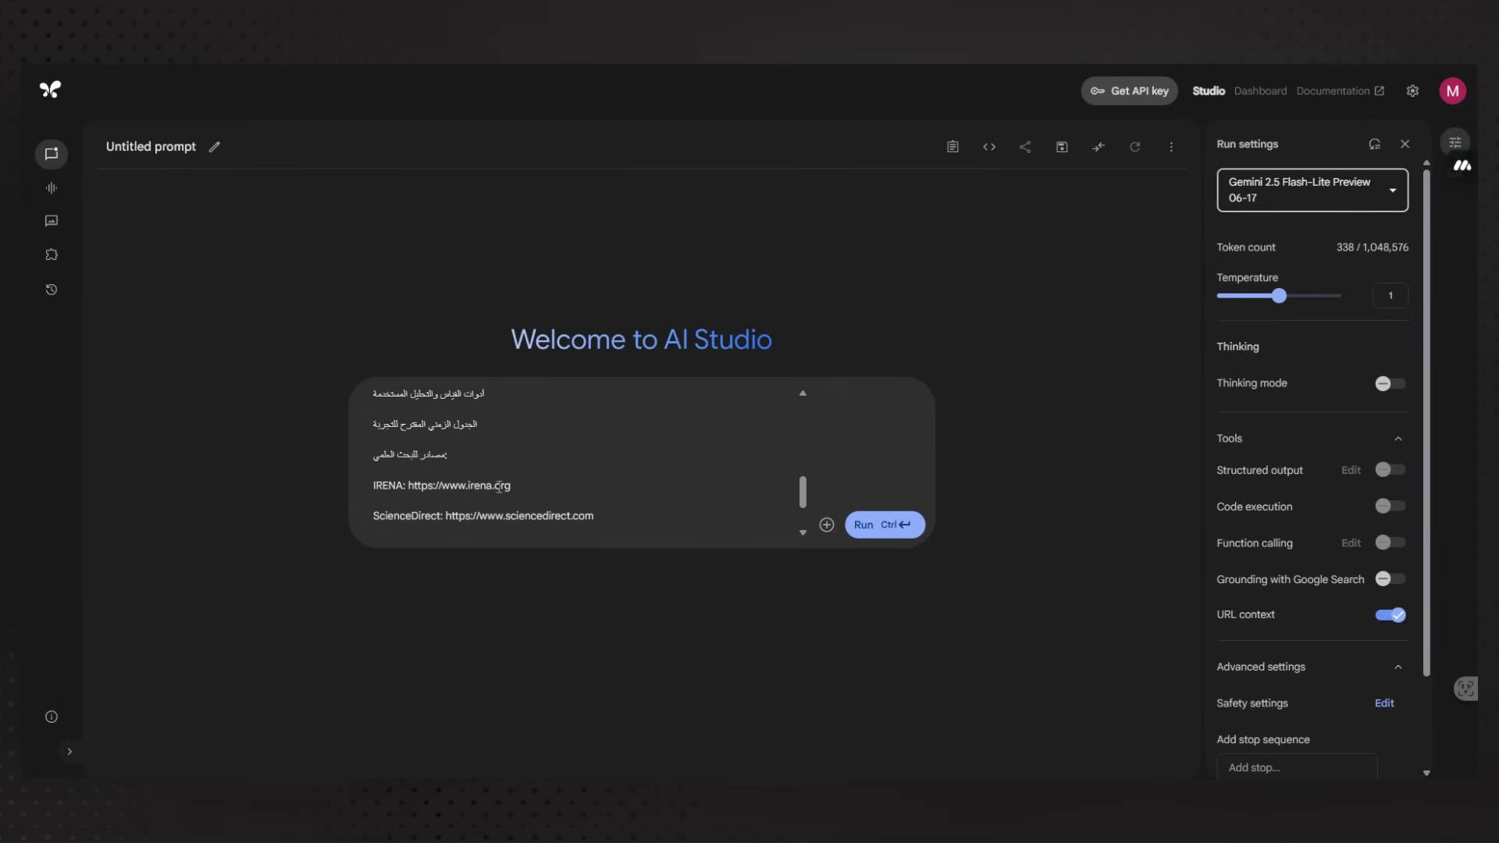
pyautogui.scroll(-3, 506, 491)
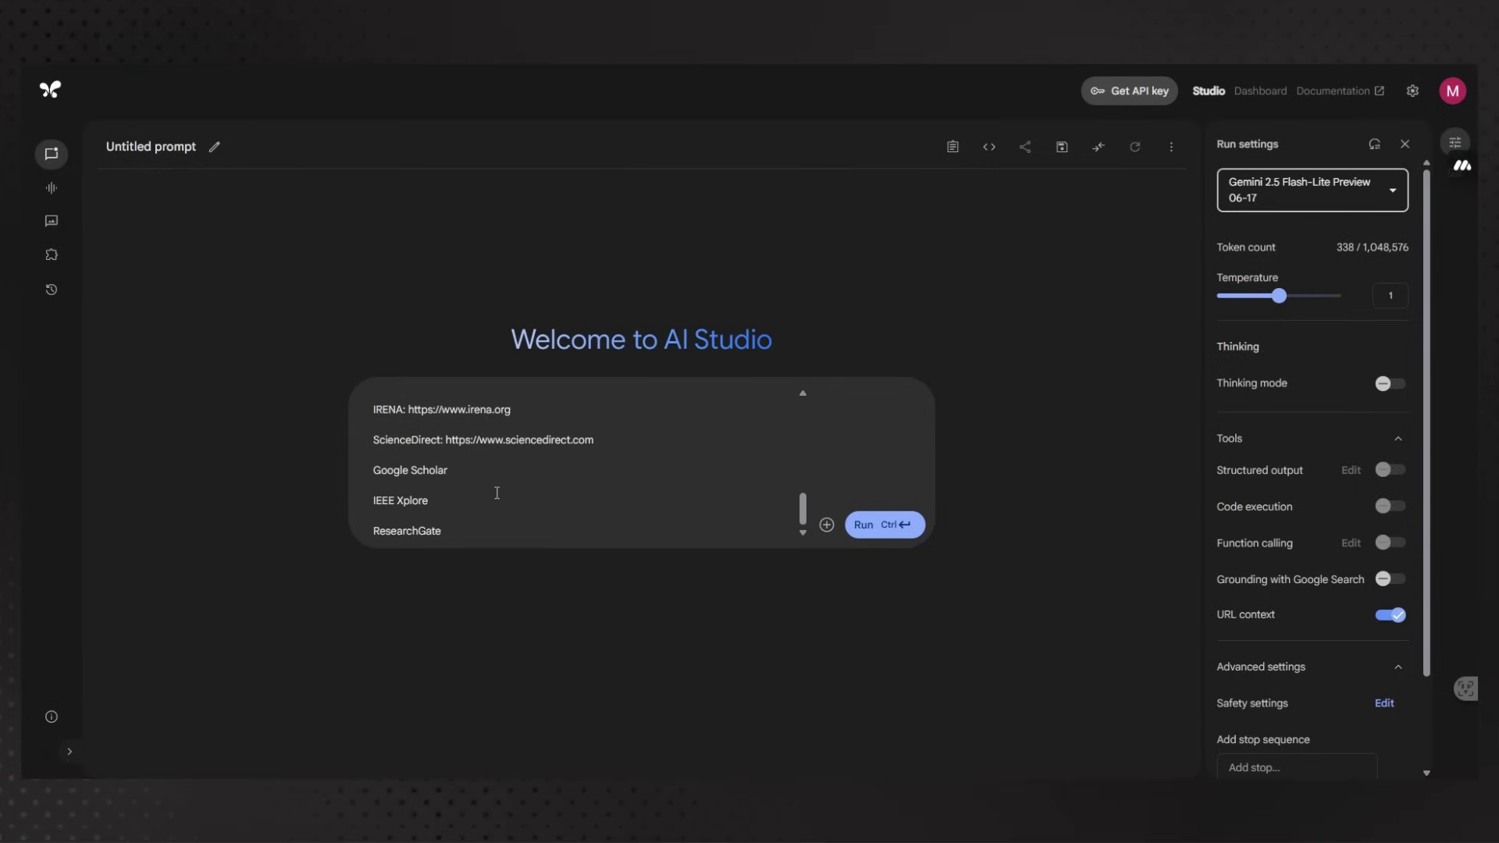
pyautogui.scroll(3, 547, 500)
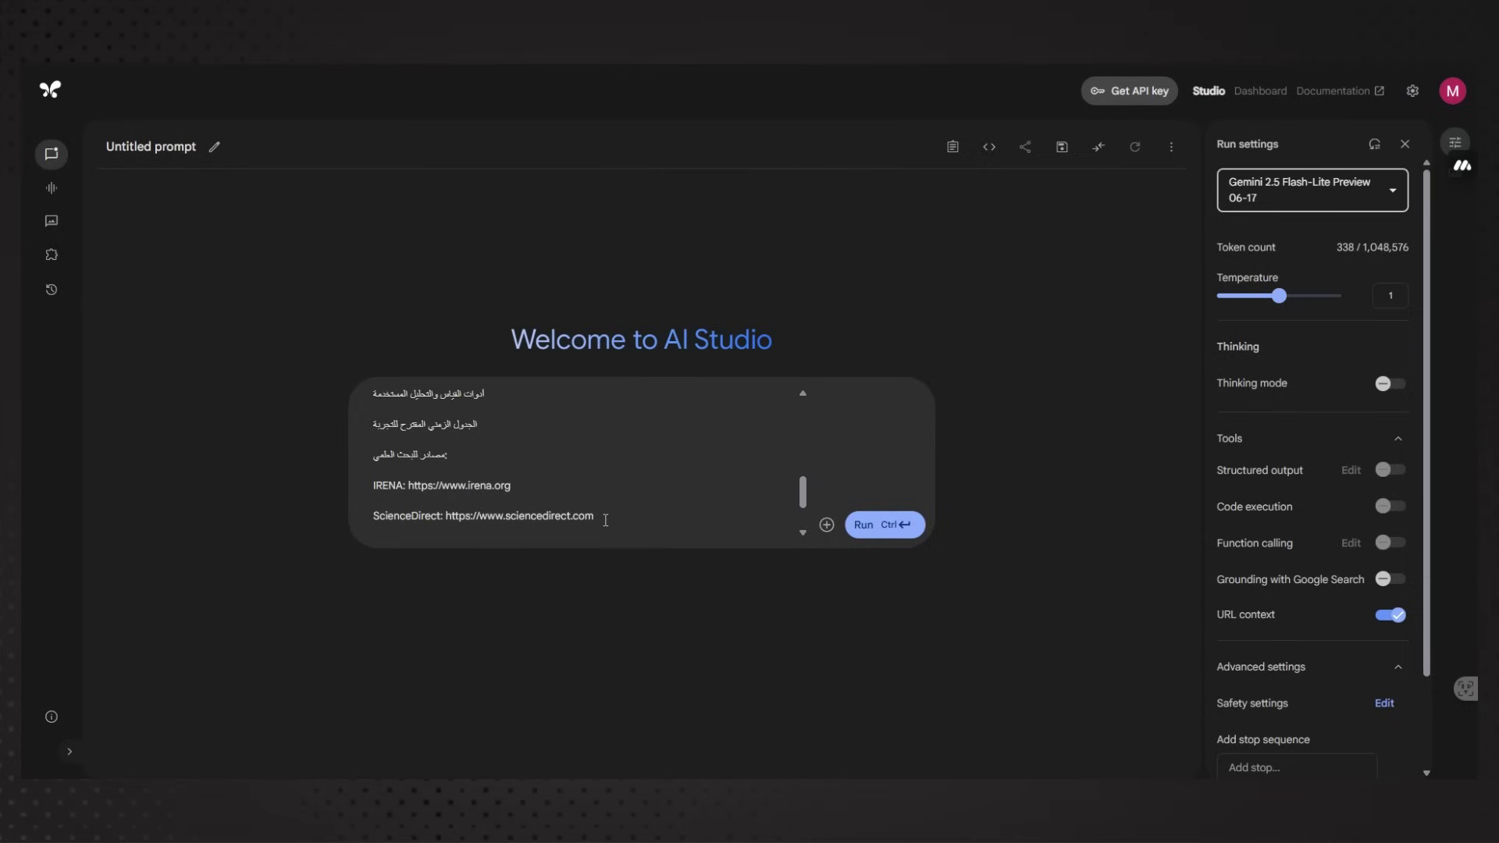
pyautogui.scroll(-3, 559, 518)
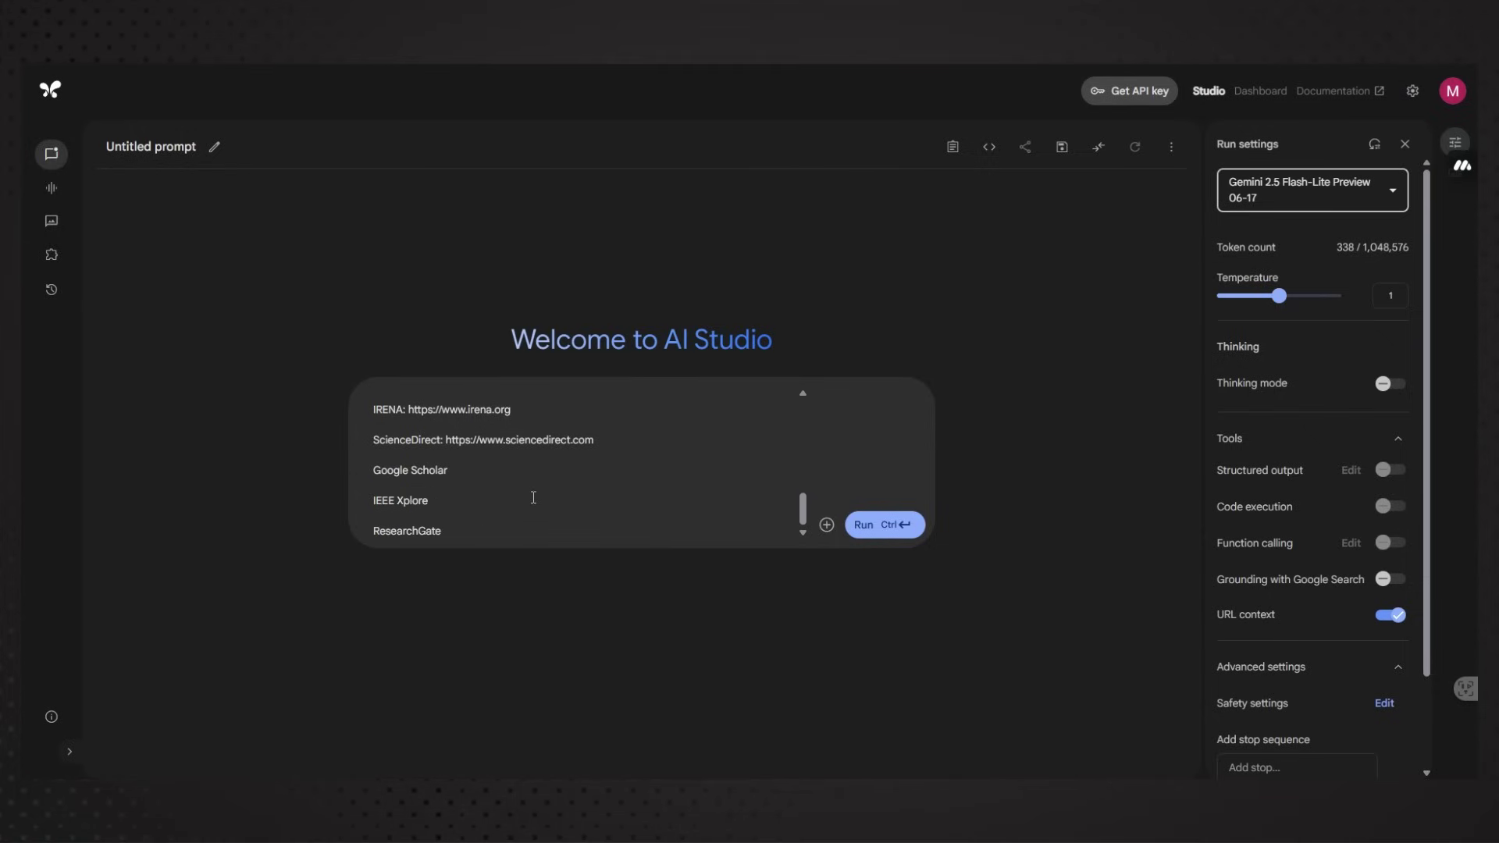
pyautogui.scroll(3, 500, 503)
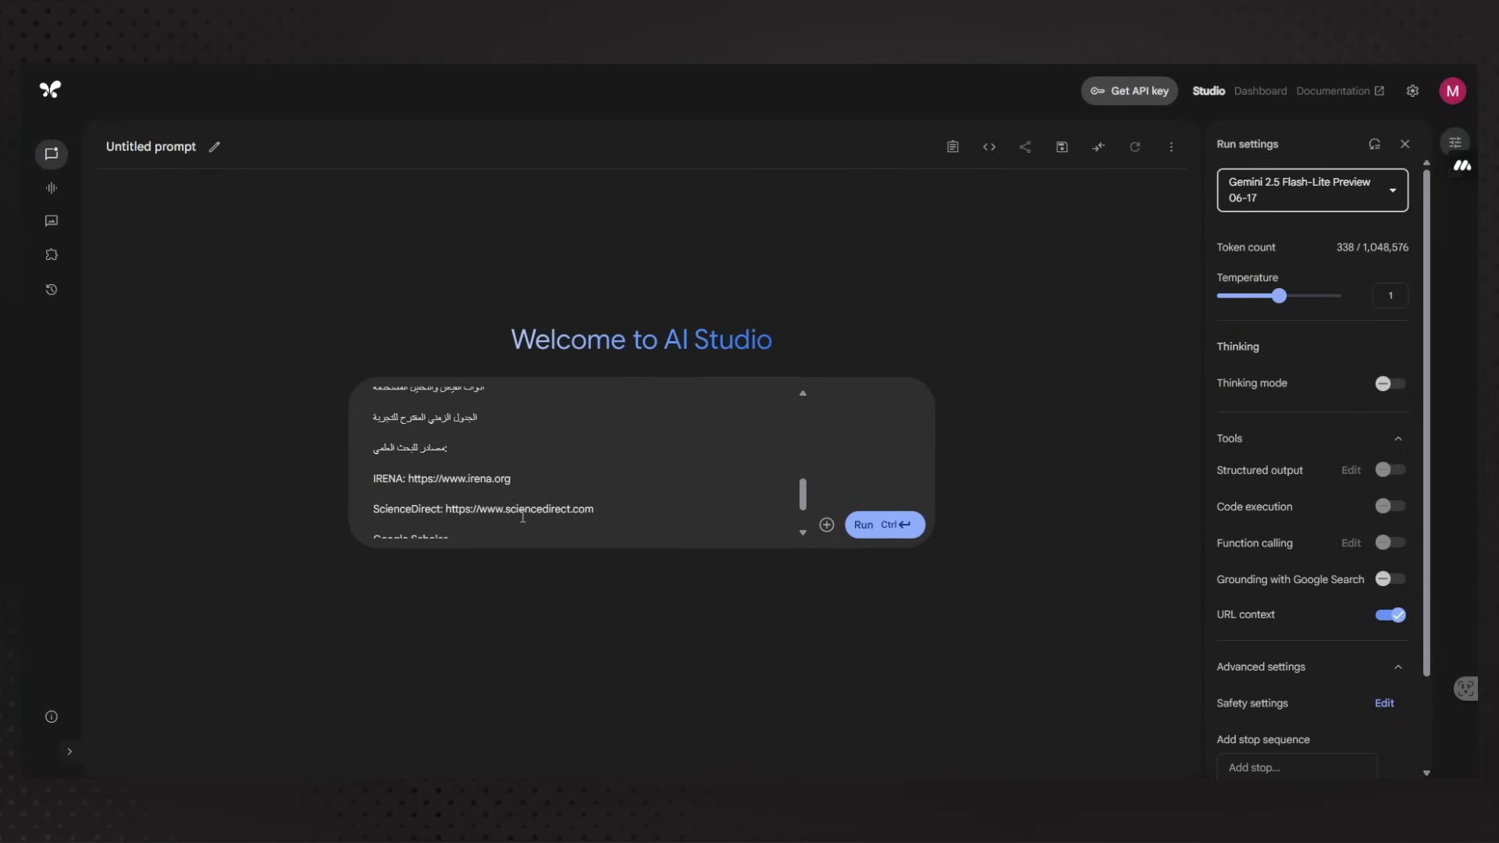
pyautogui.scroll(-3, 516, 516)
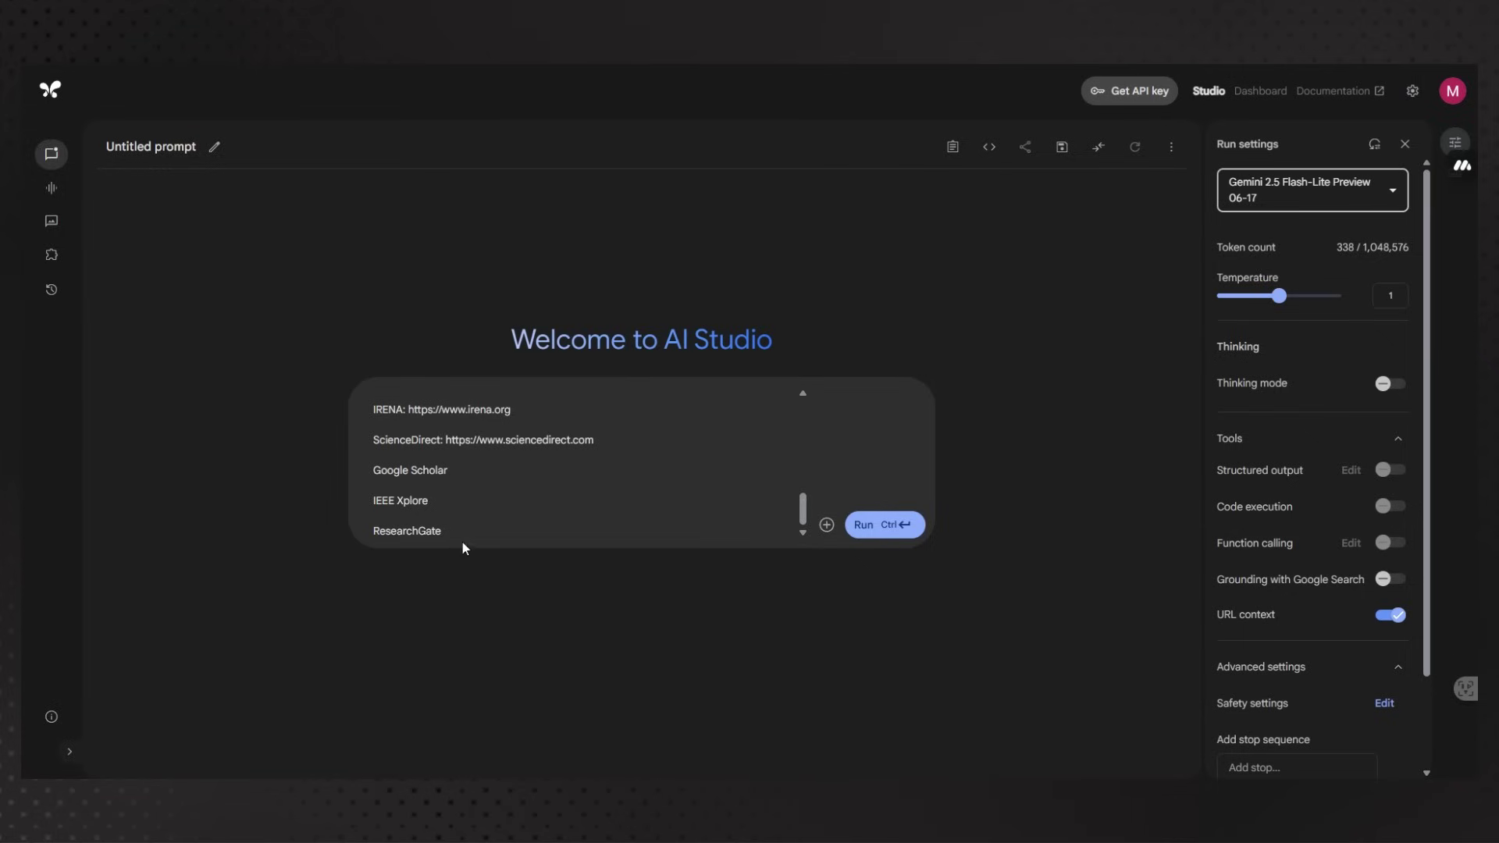
pyautogui.scroll(3, 515, 521)
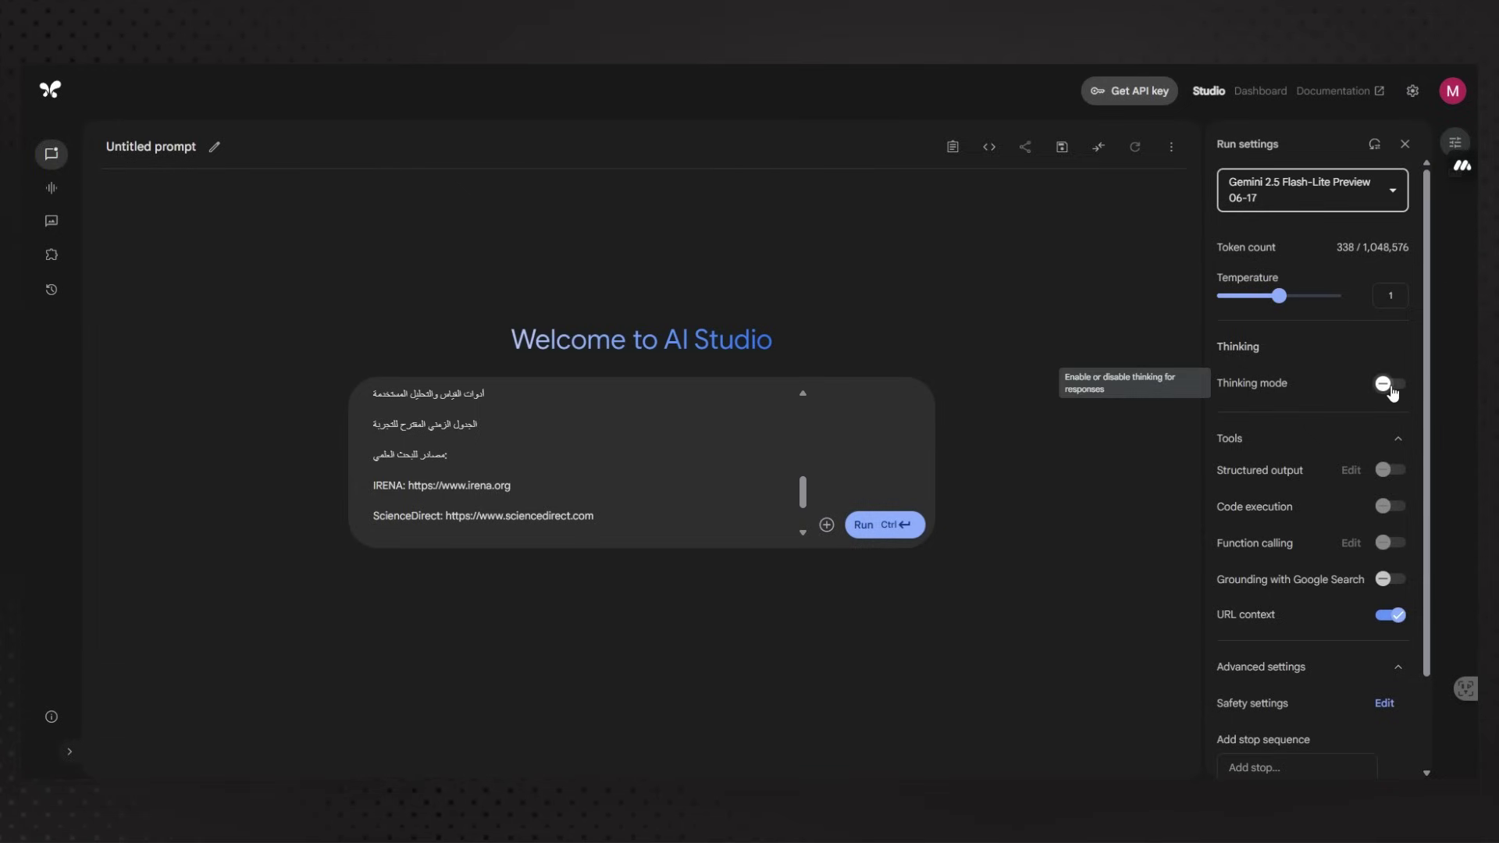
# Run the solar technology prompt and send the follow-up message "تابع" so the model continues
pyautogui.moveTo(1284, 197)
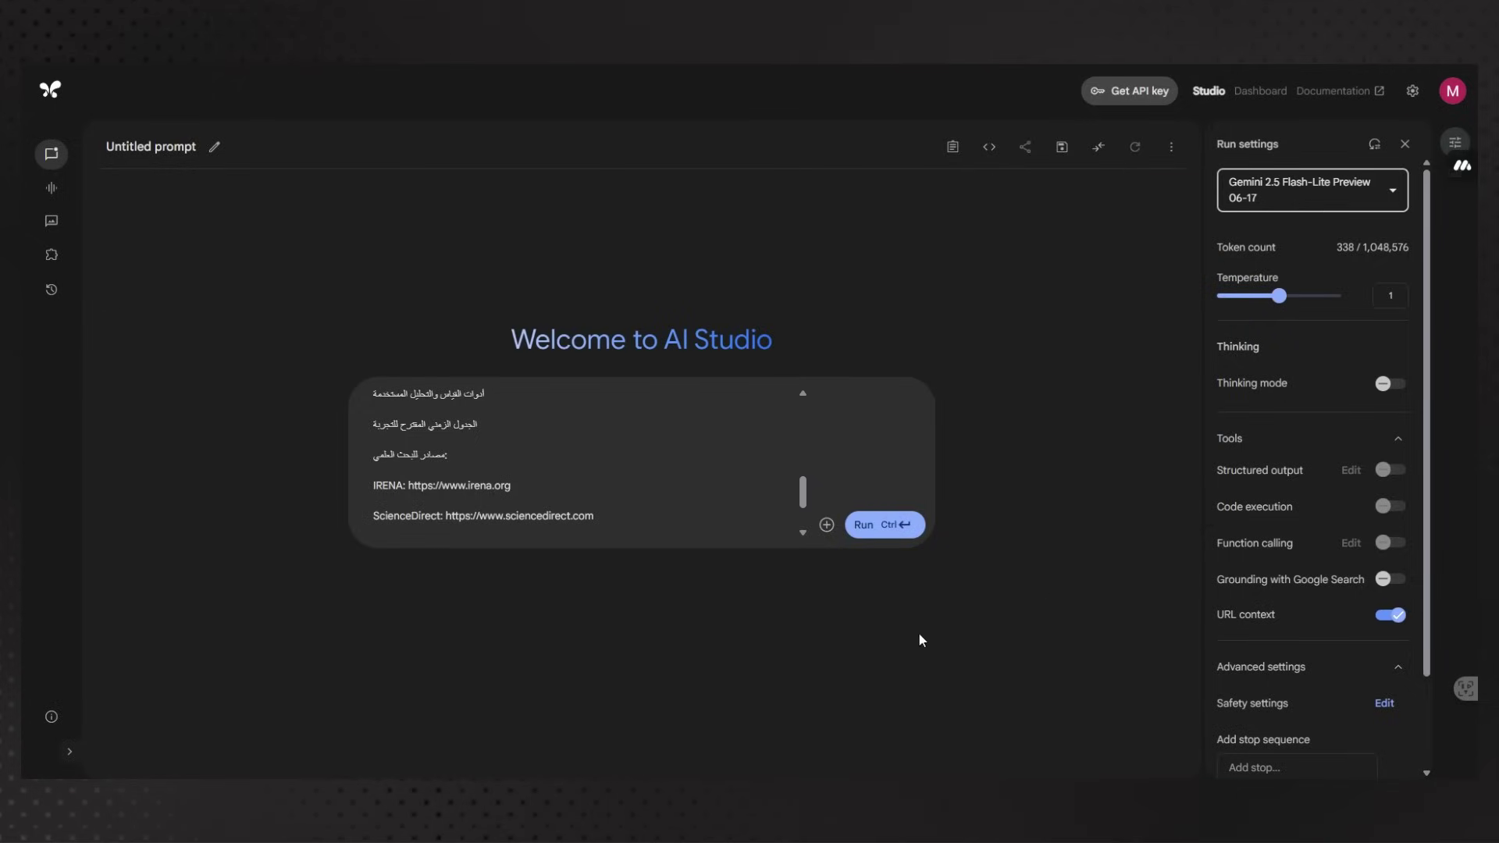
pyautogui.click(864, 525)
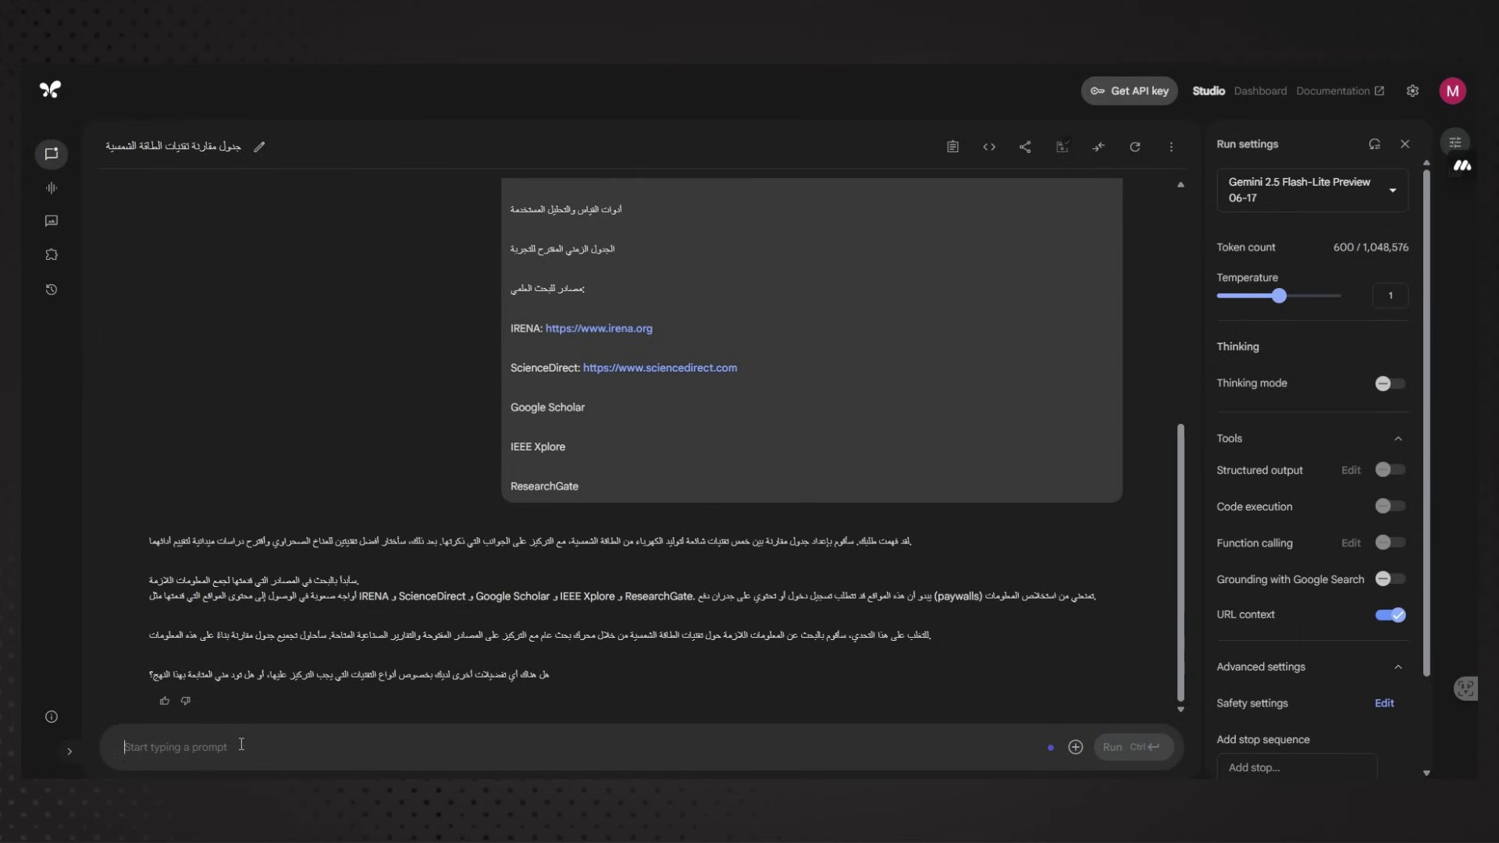
pyautogui.write('h')
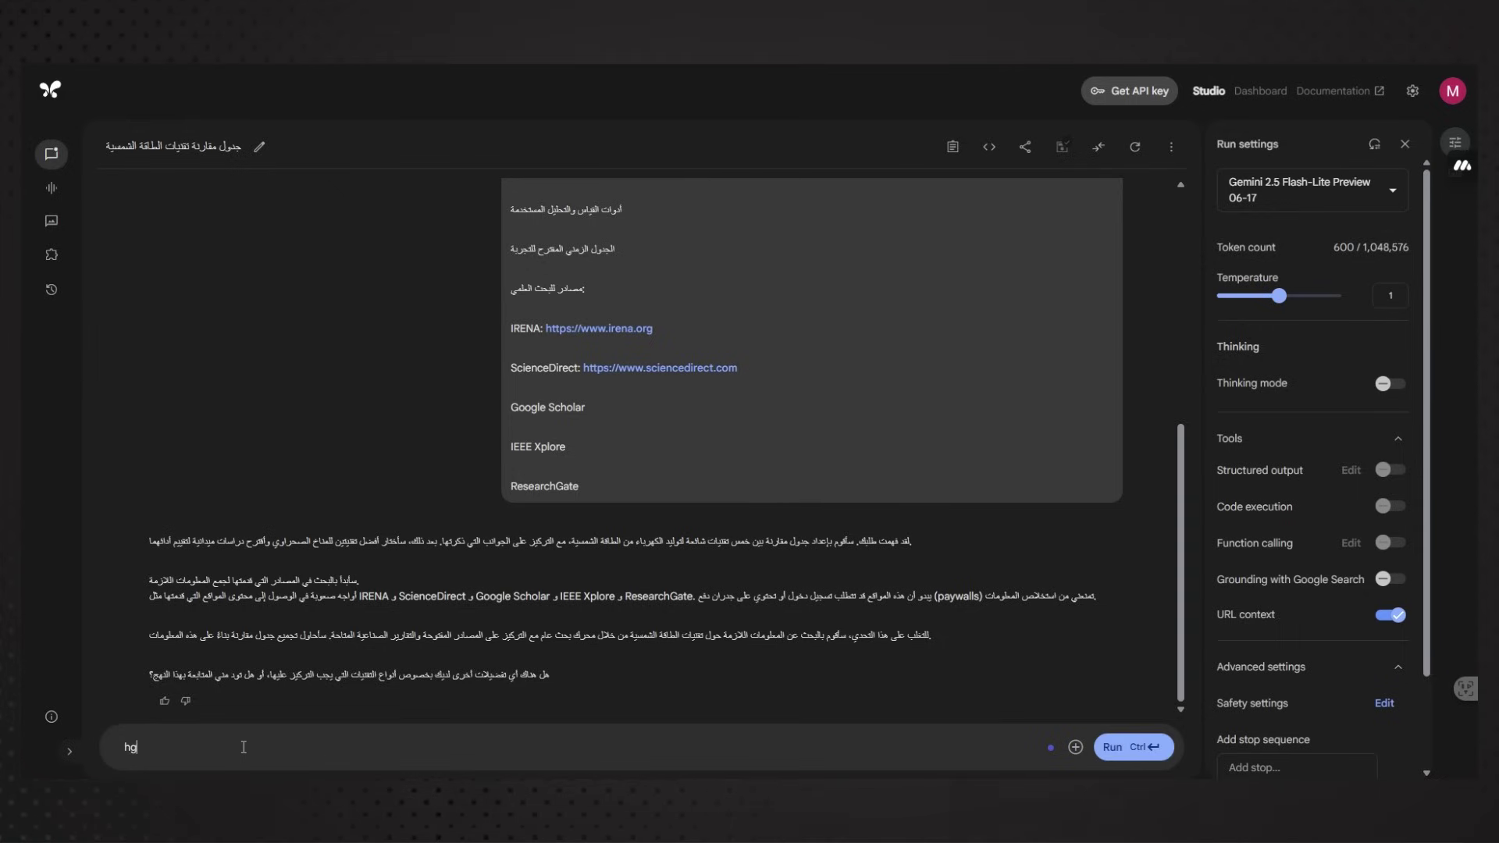
pyautogui.press('BackSpace')
pyautogui.write('تابع')
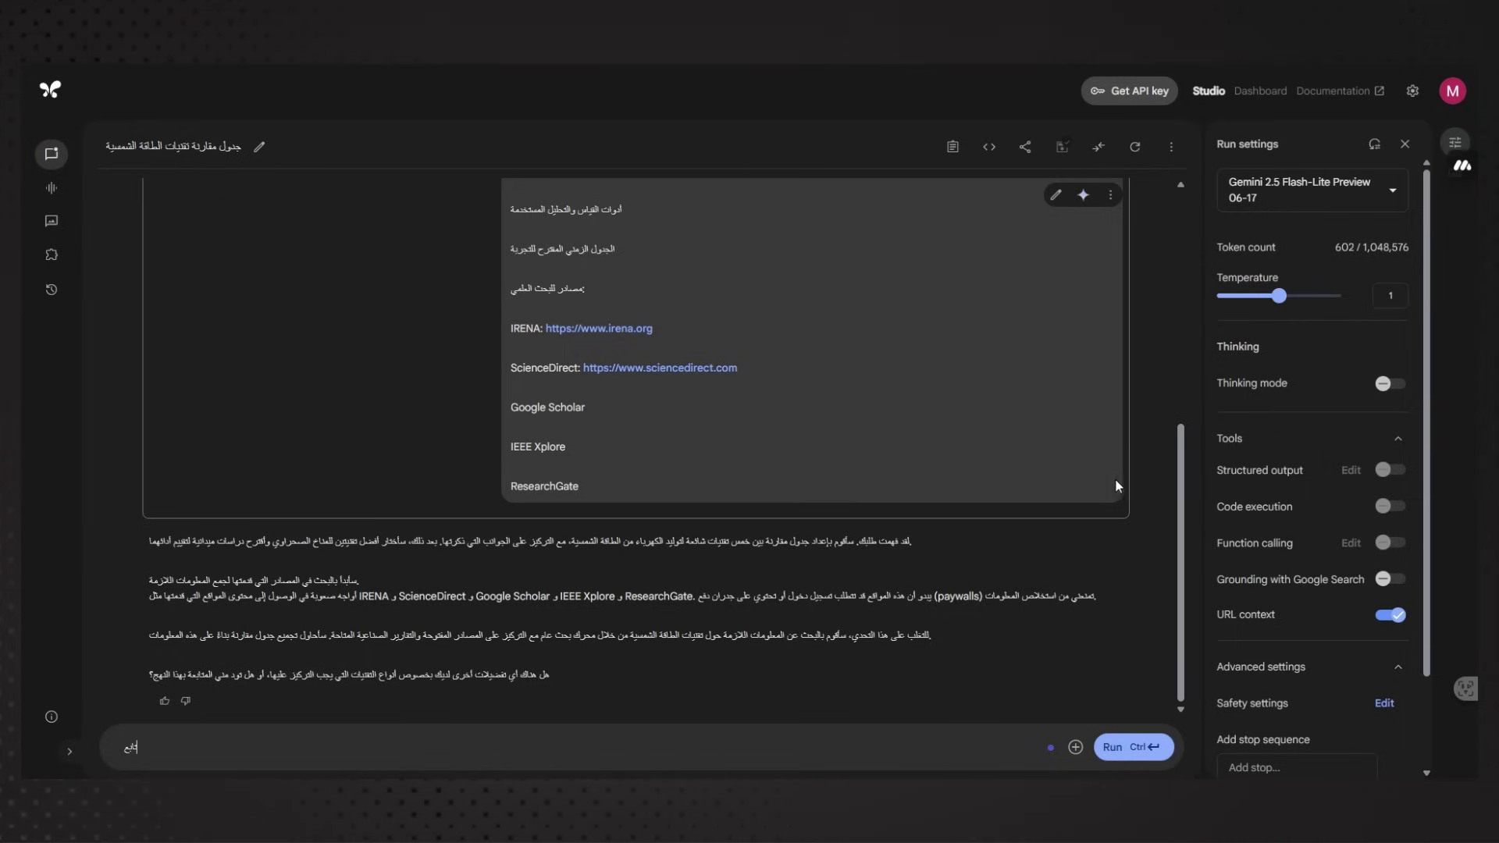
pyautogui.click(1125, 747)
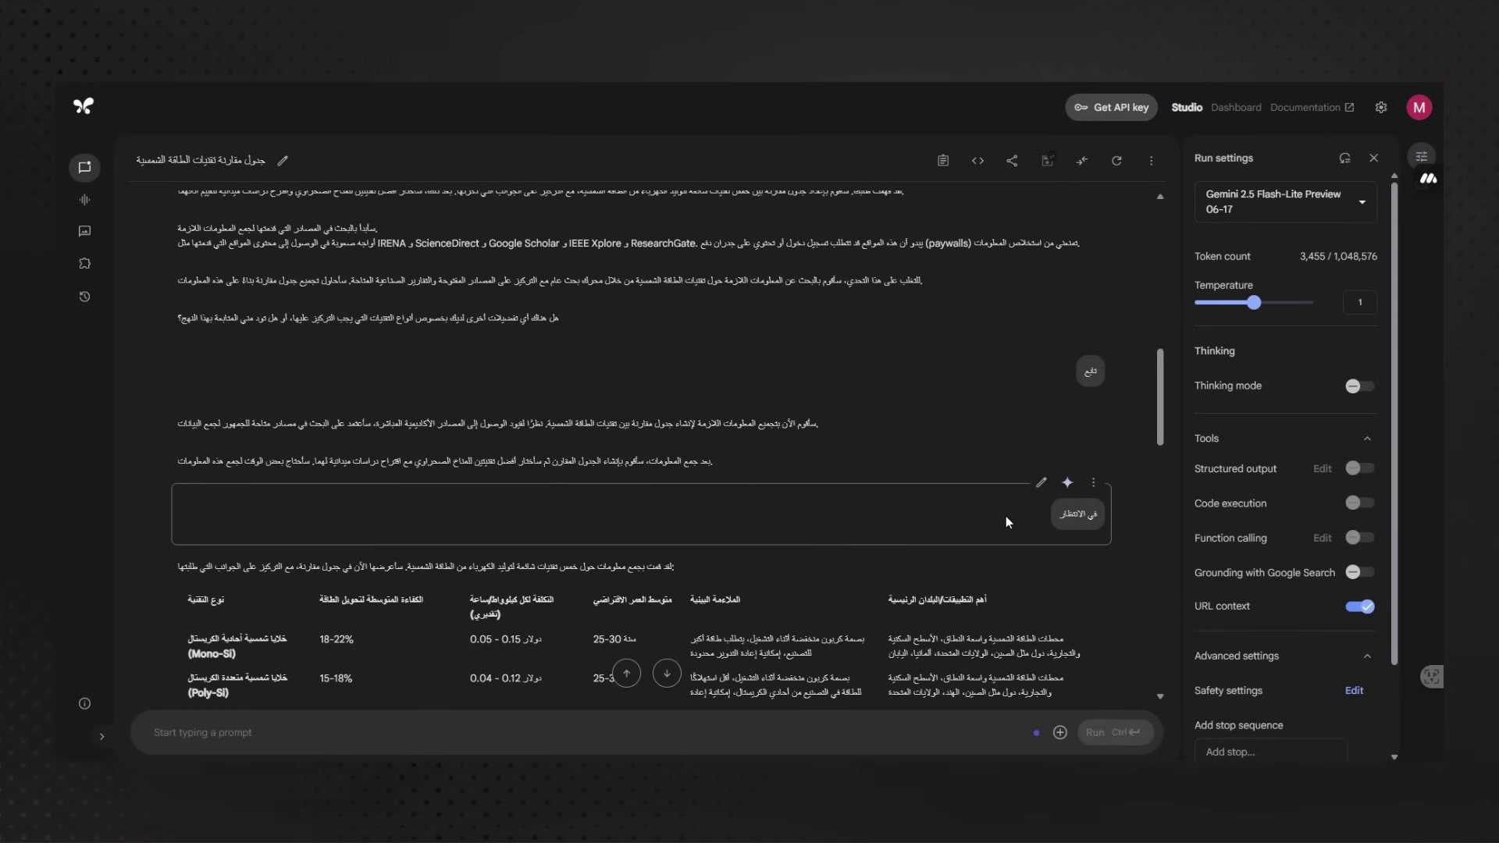
# Review the generated solar comparison table, the technologies chosen for desert climates and the proposed field studies
pyautogui.scroll(-3, 769, 500)
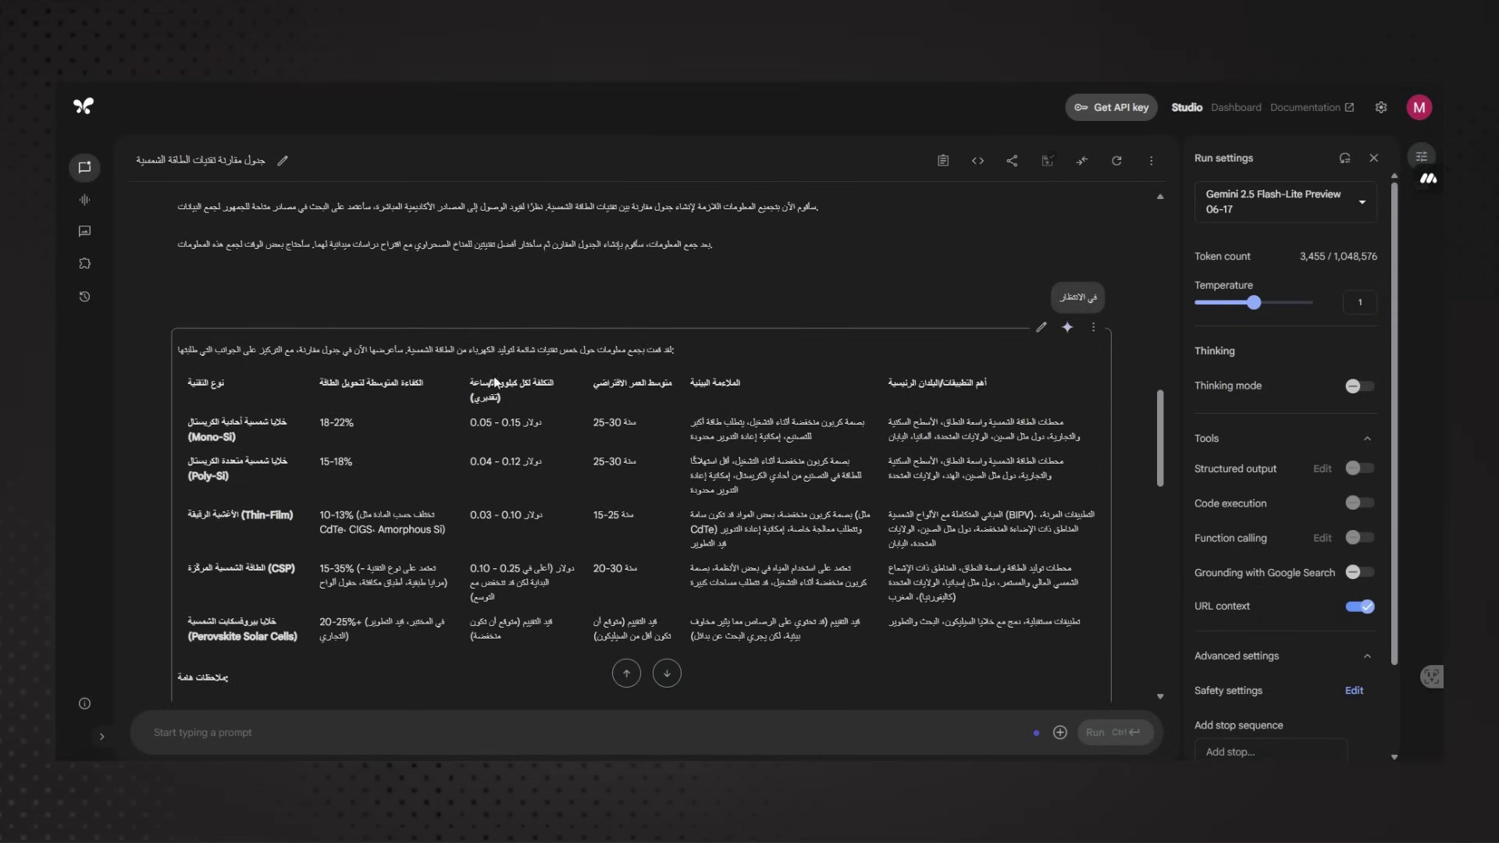
pyautogui.scroll(-1, 469, 390)
pyautogui.scroll(2, 950, 333)
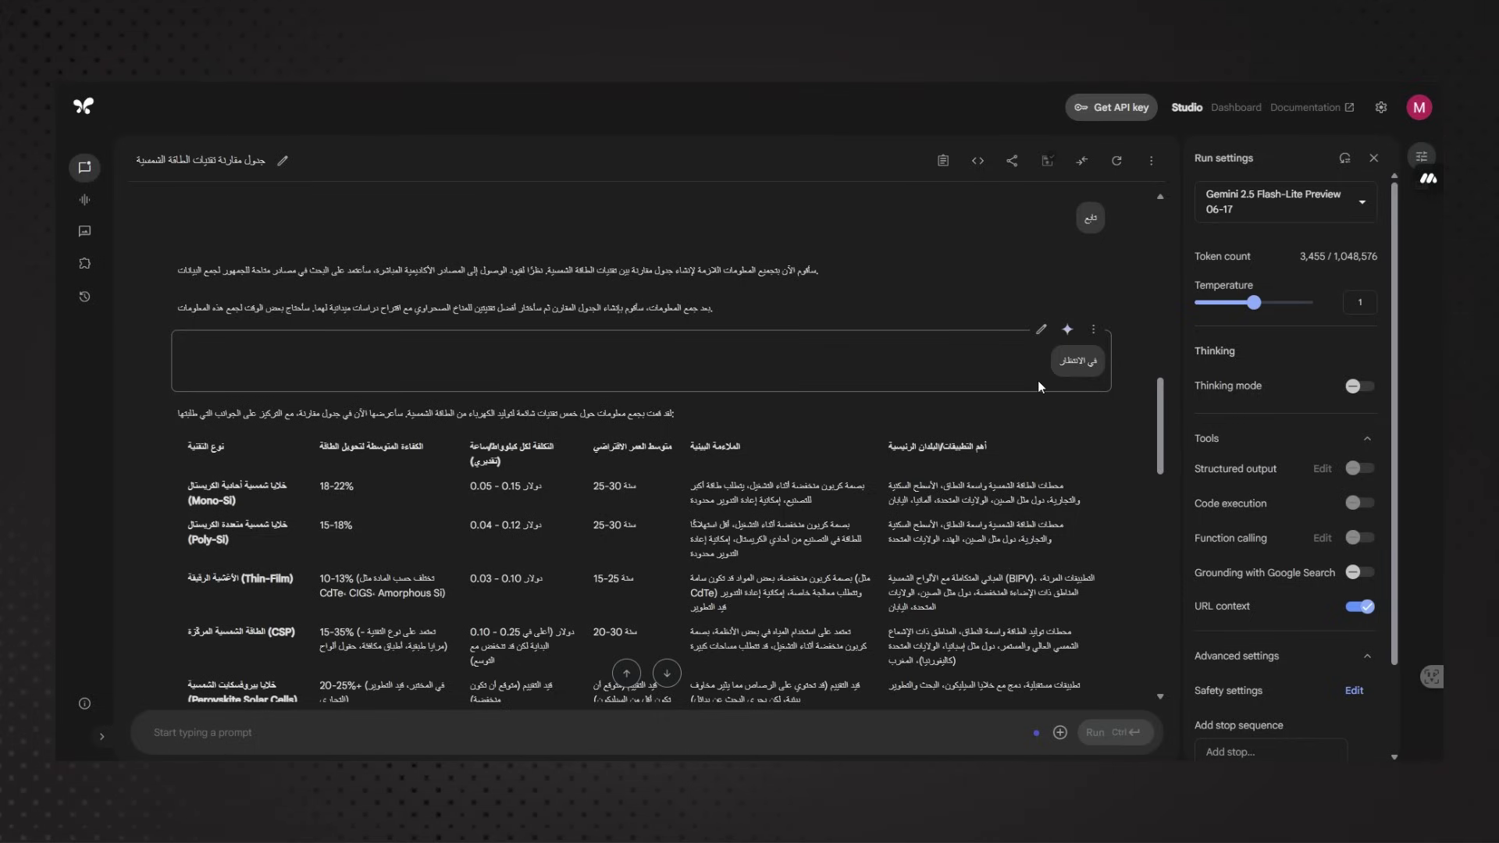
pyautogui.scroll(-1, 601, 401)
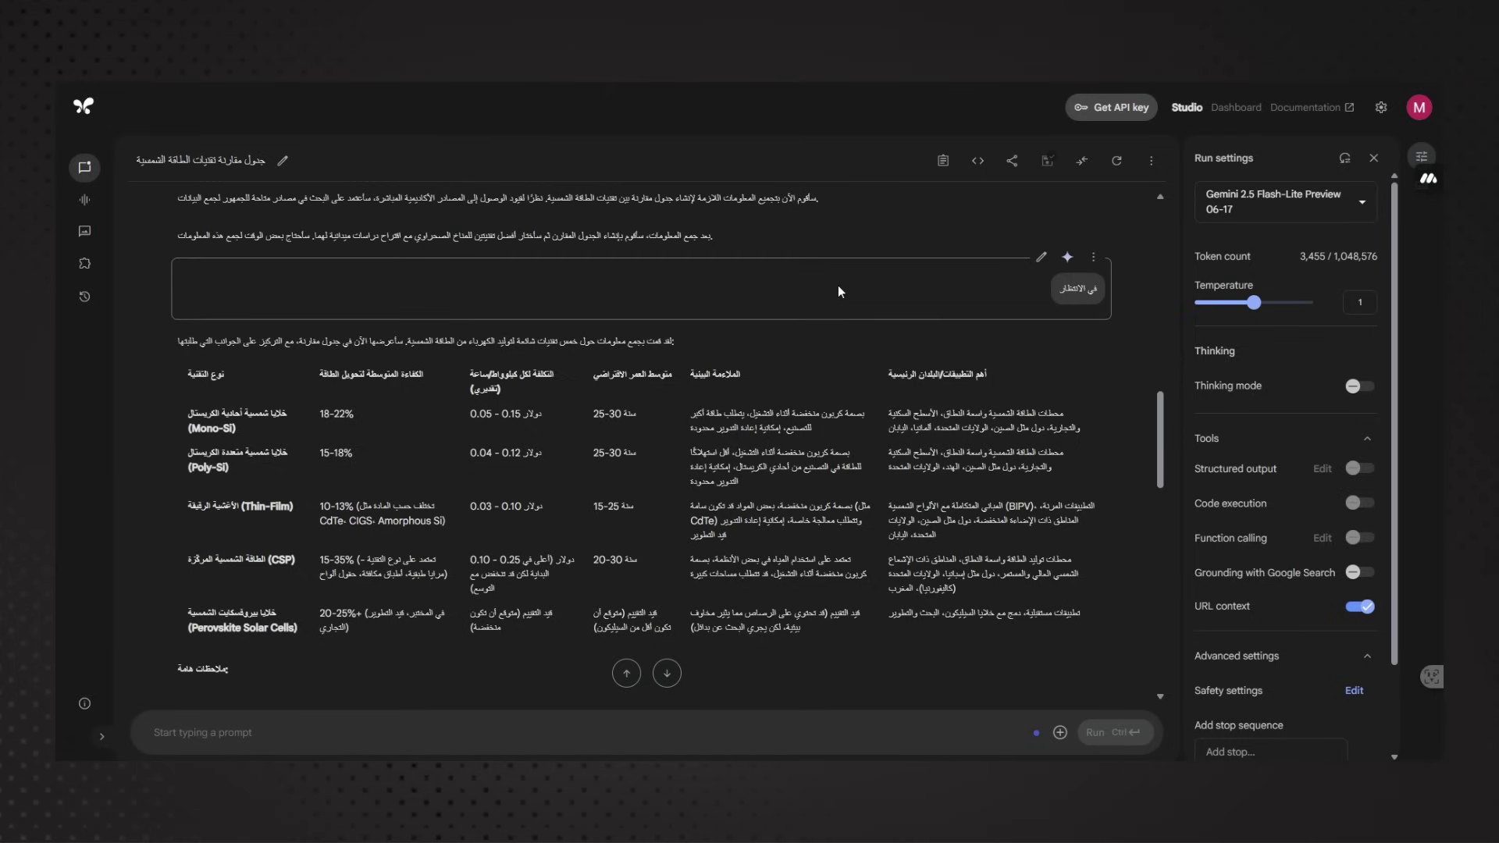
pyautogui.scroll(-4, 843, 351)
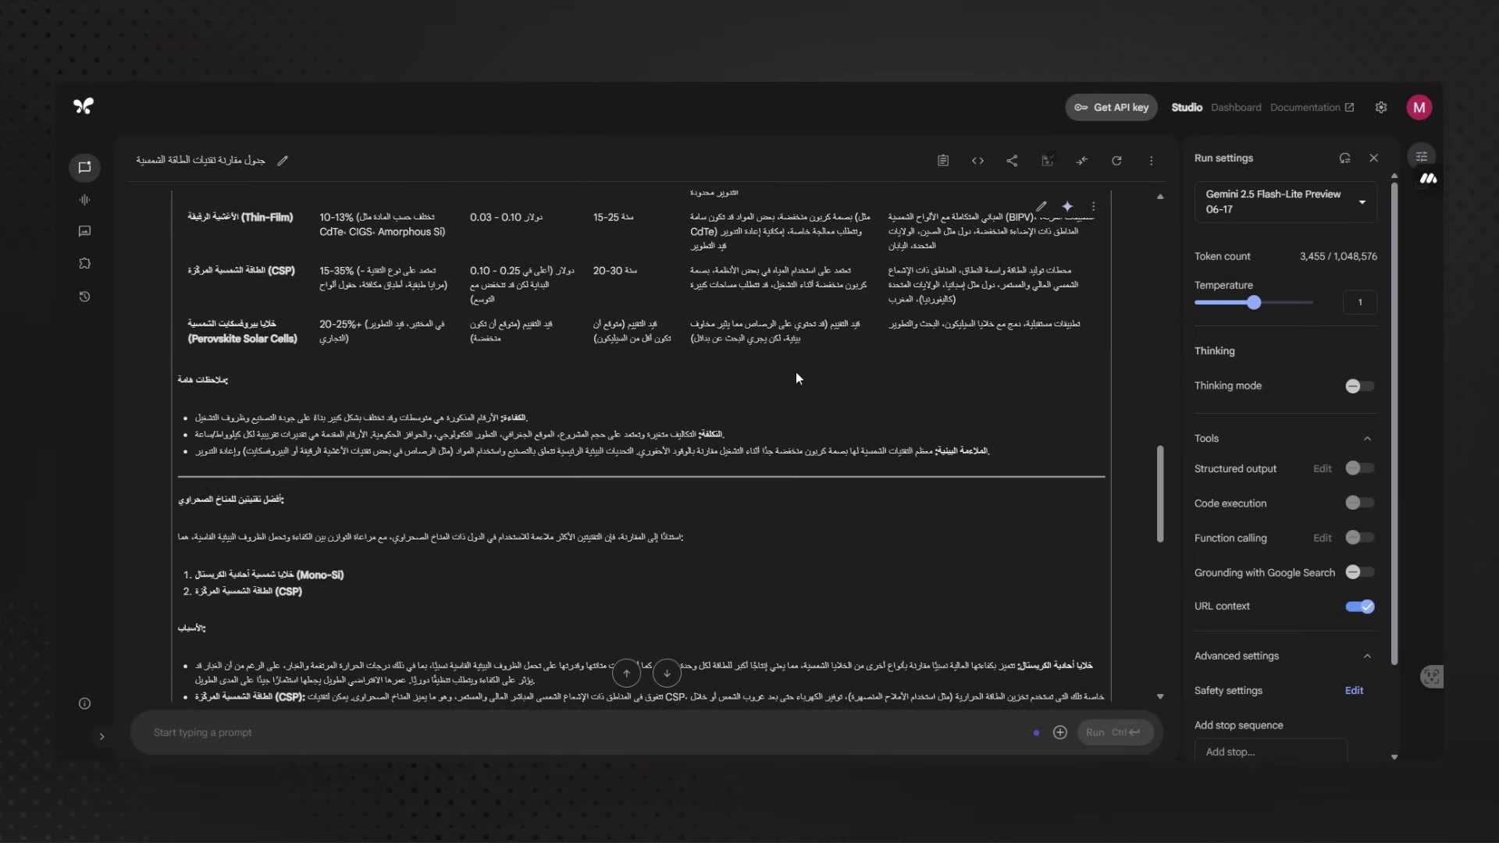
pyautogui.scroll(-1, 287, 520)
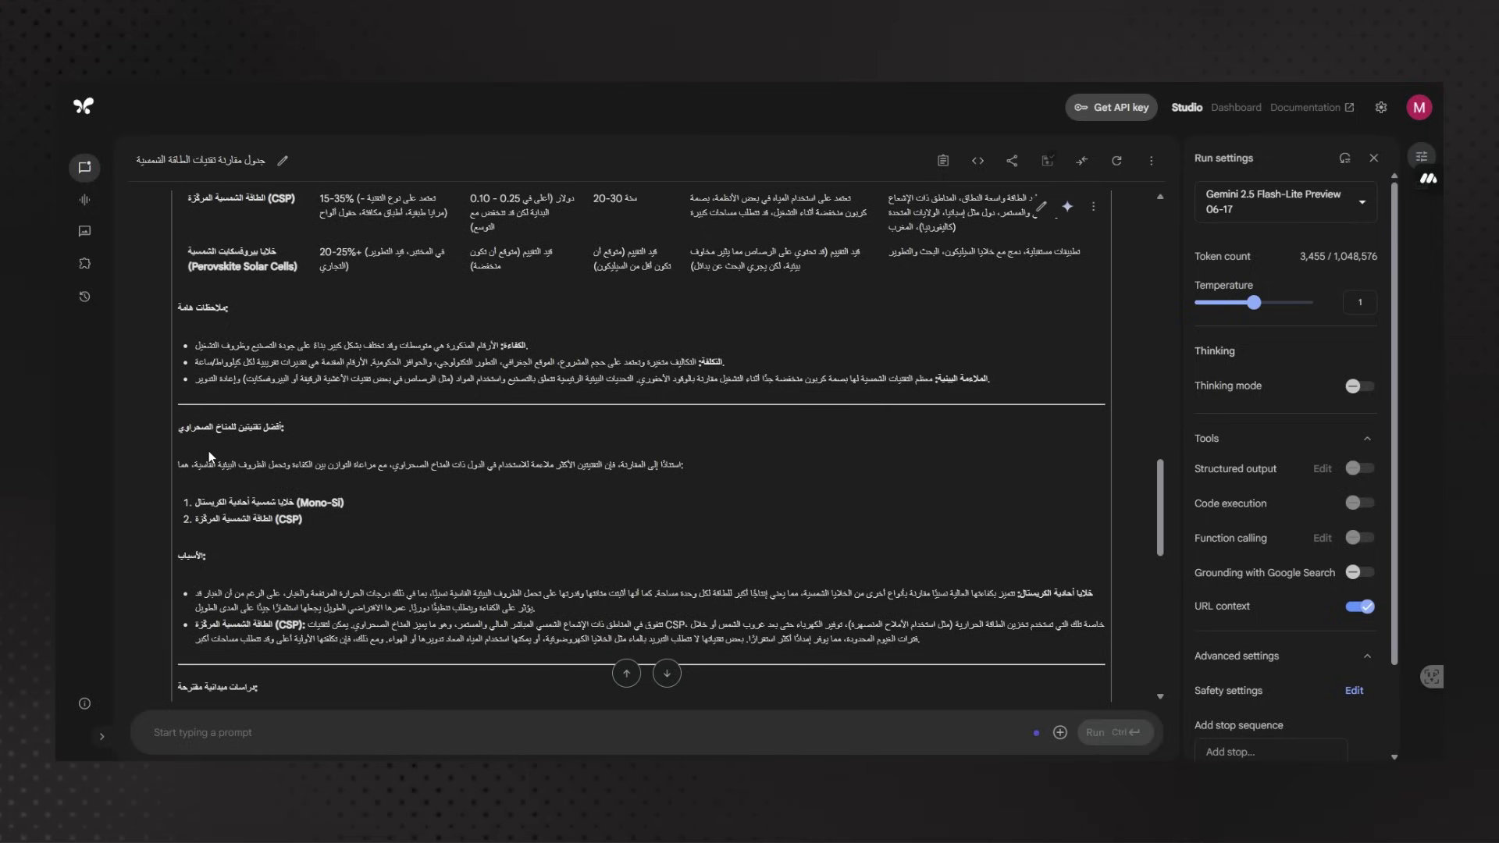
pyautogui.scroll(-5, 202, 561)
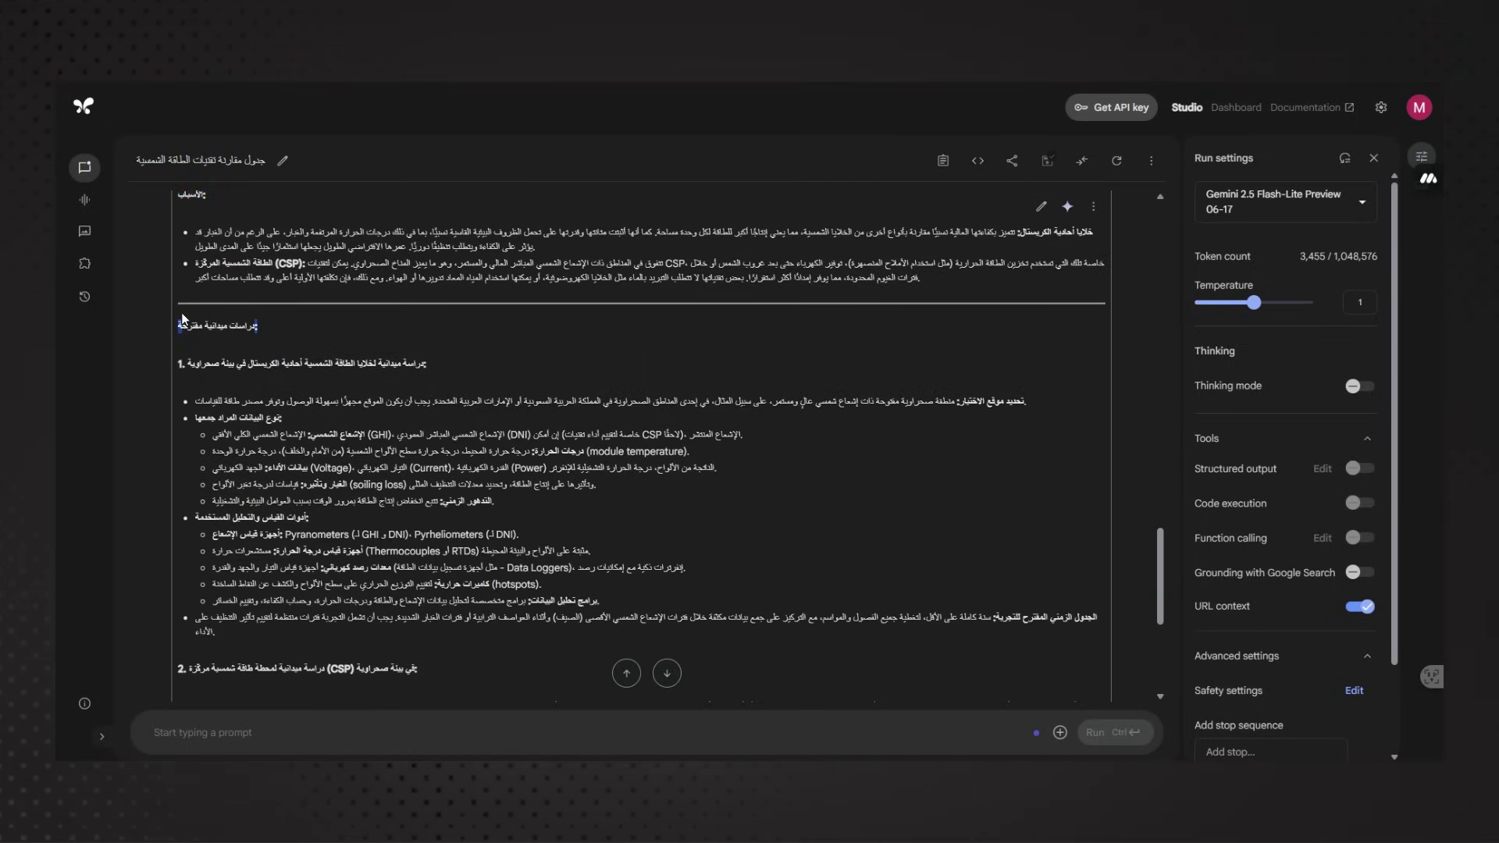
pyautogui.scroll(-3, 307, 482)
pyautogui.scroll(-2, 437, 492)
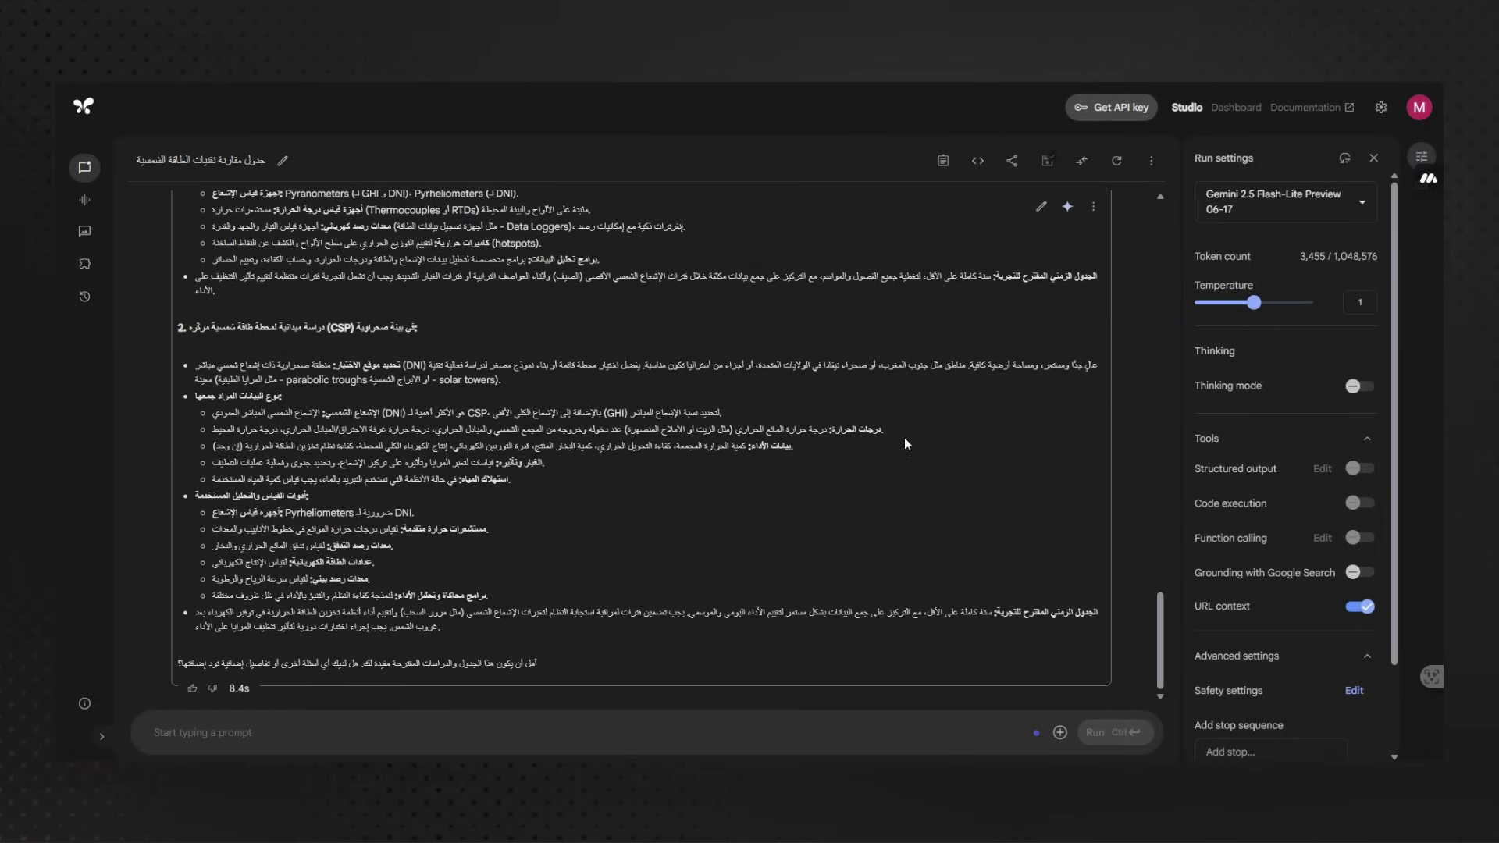
pyautogui.scroll(15, 915, 531)
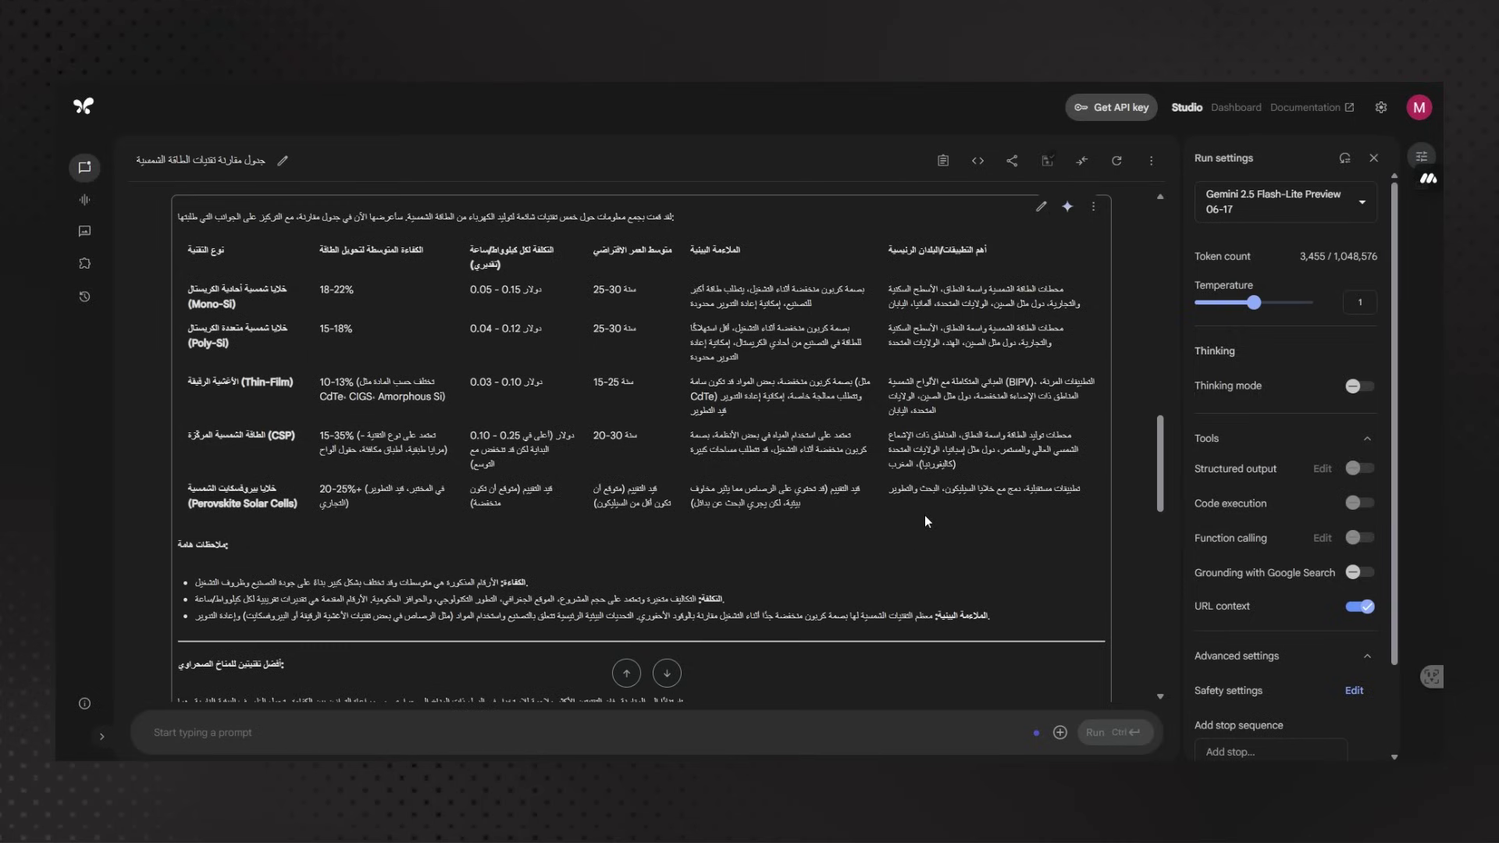
# Look over the solar technology comparison table again along with the earlier messages in the conversation
pyautogui.scroll(5, 924, 513)
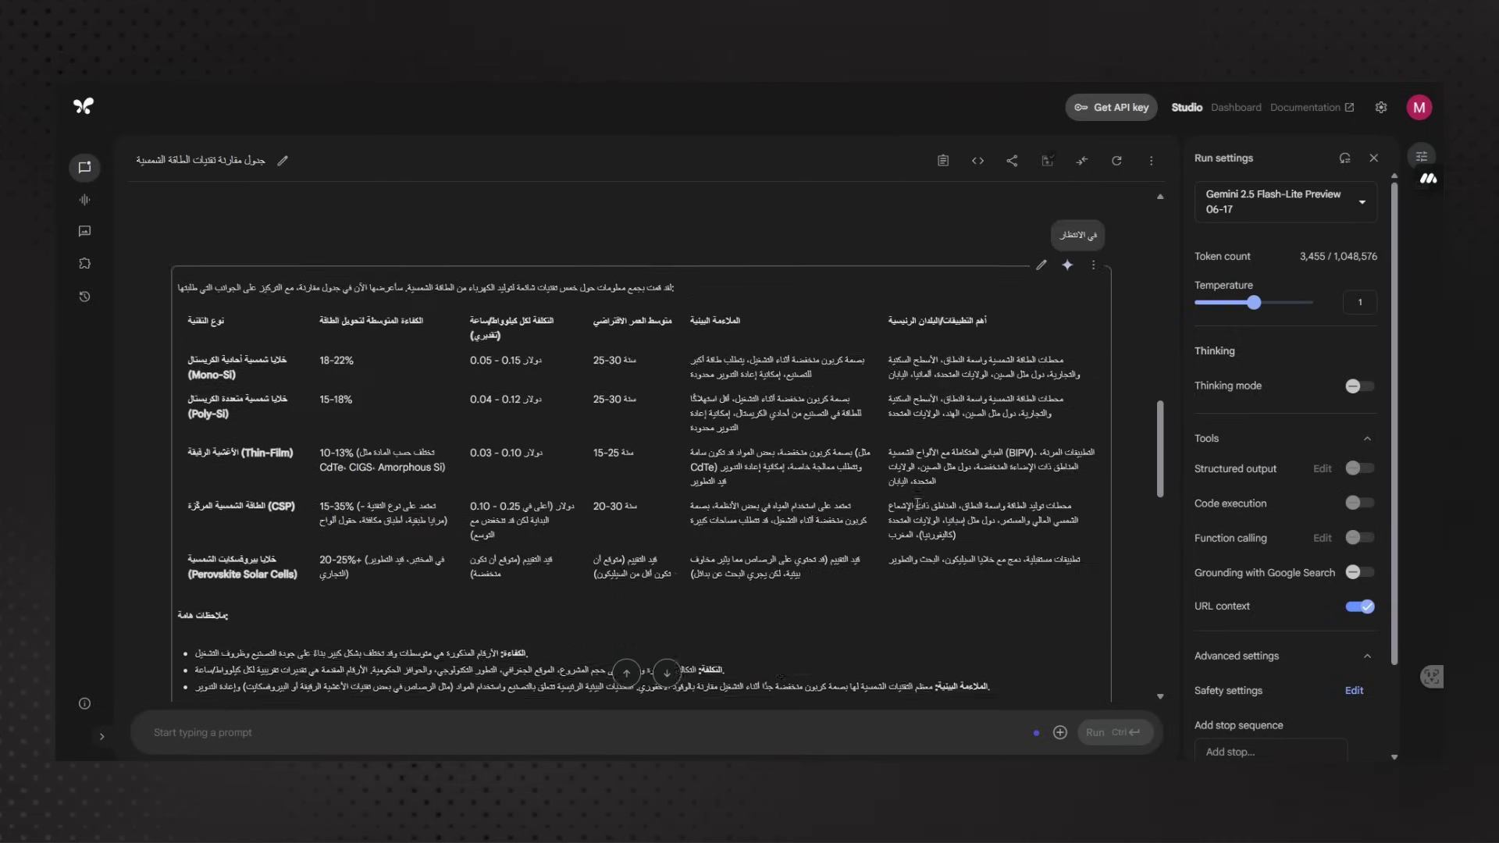
pyautogui.scroll(-2, 884, 548)
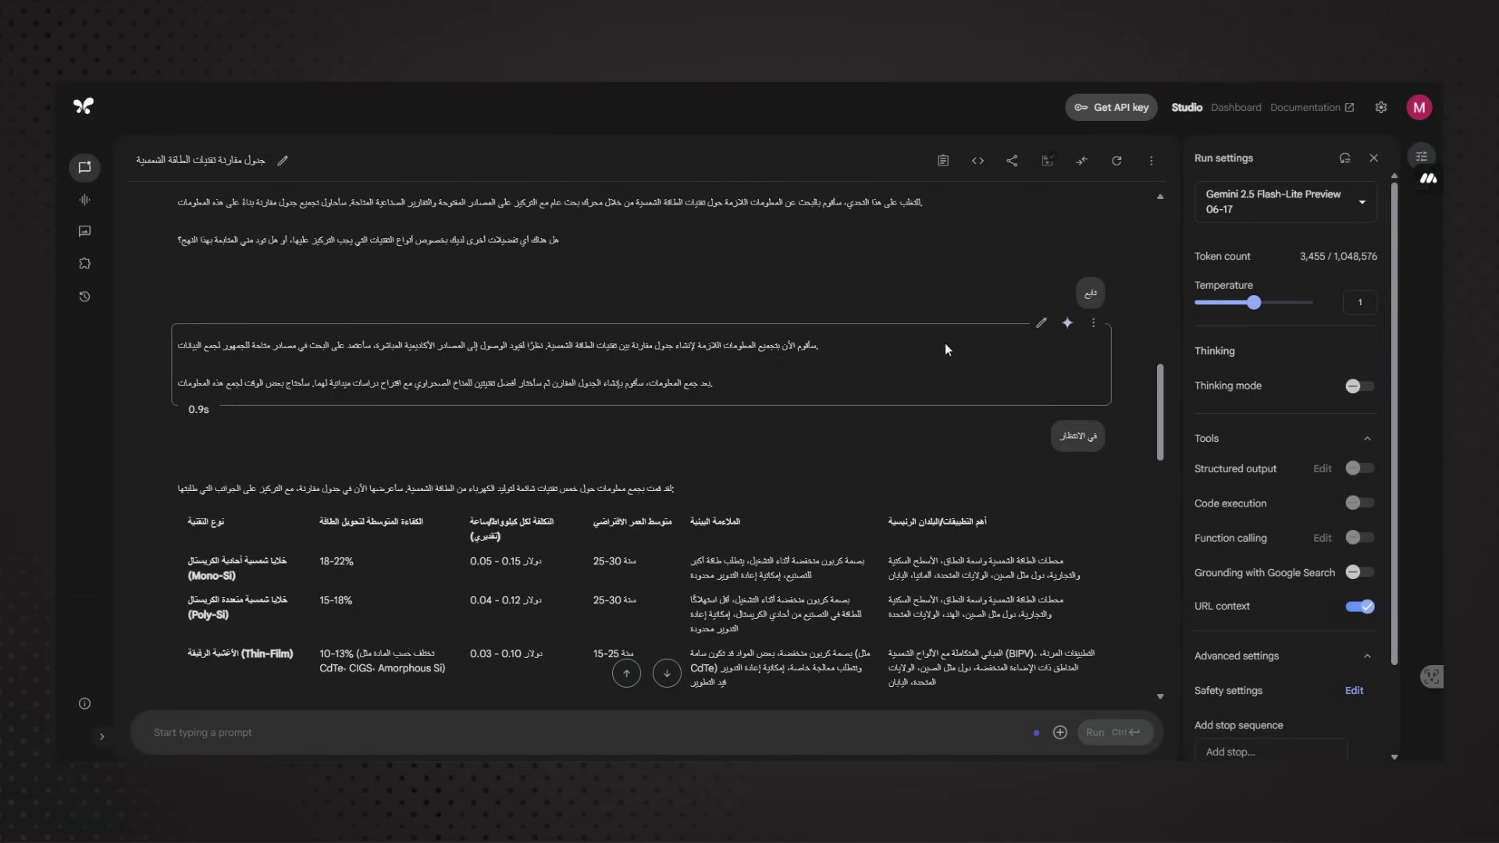
# Enable URL context and Grounding with Google Search for the new Gemini 2.5 Pro chat
pyautogui.moveTo(1325, 219)
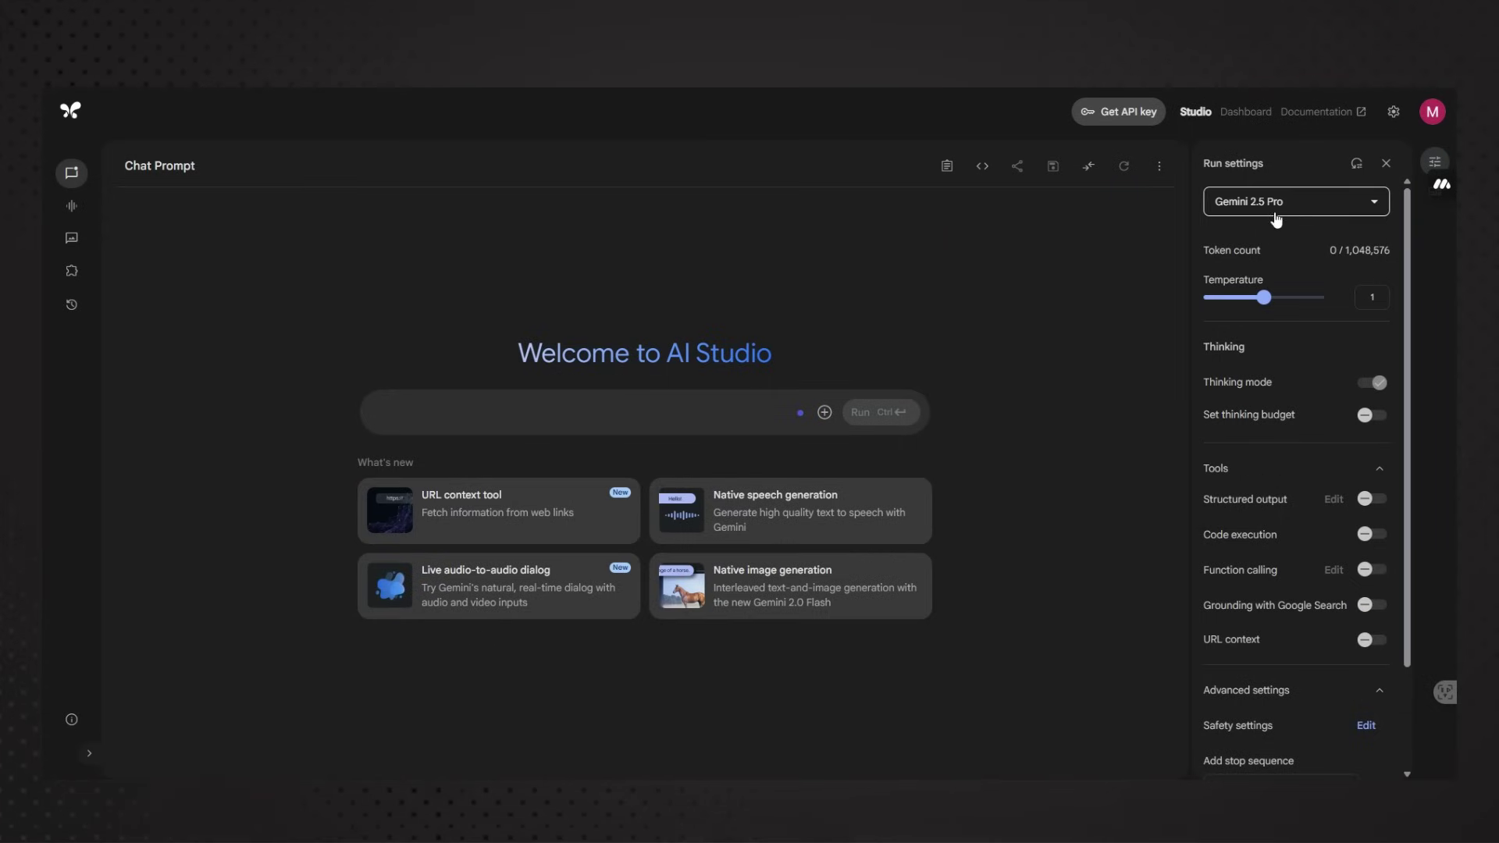
pyautogui.moveTo(1289, 210)
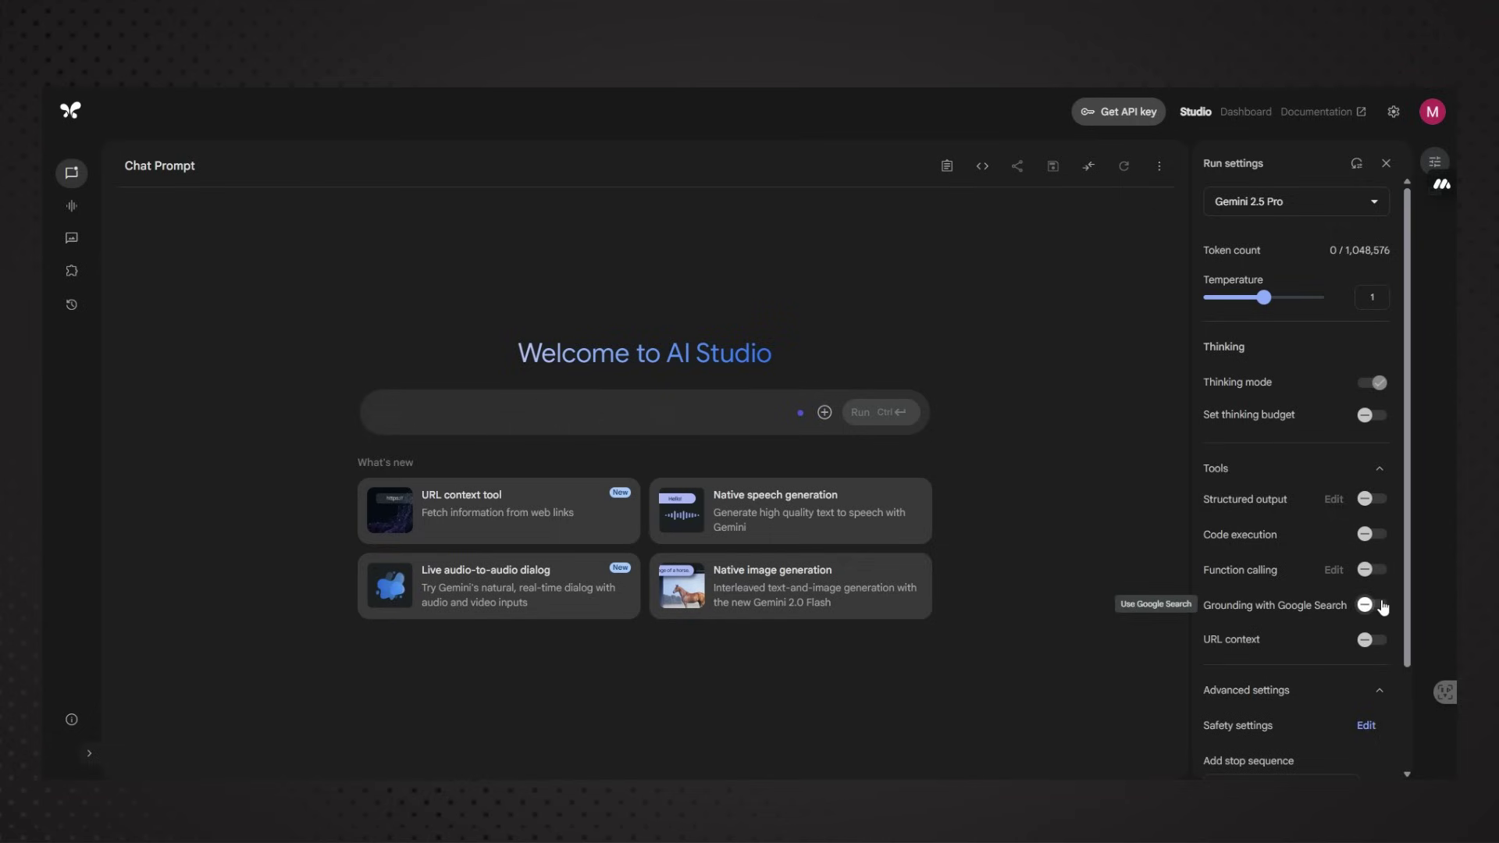
pyautogui.click(1381, 645)
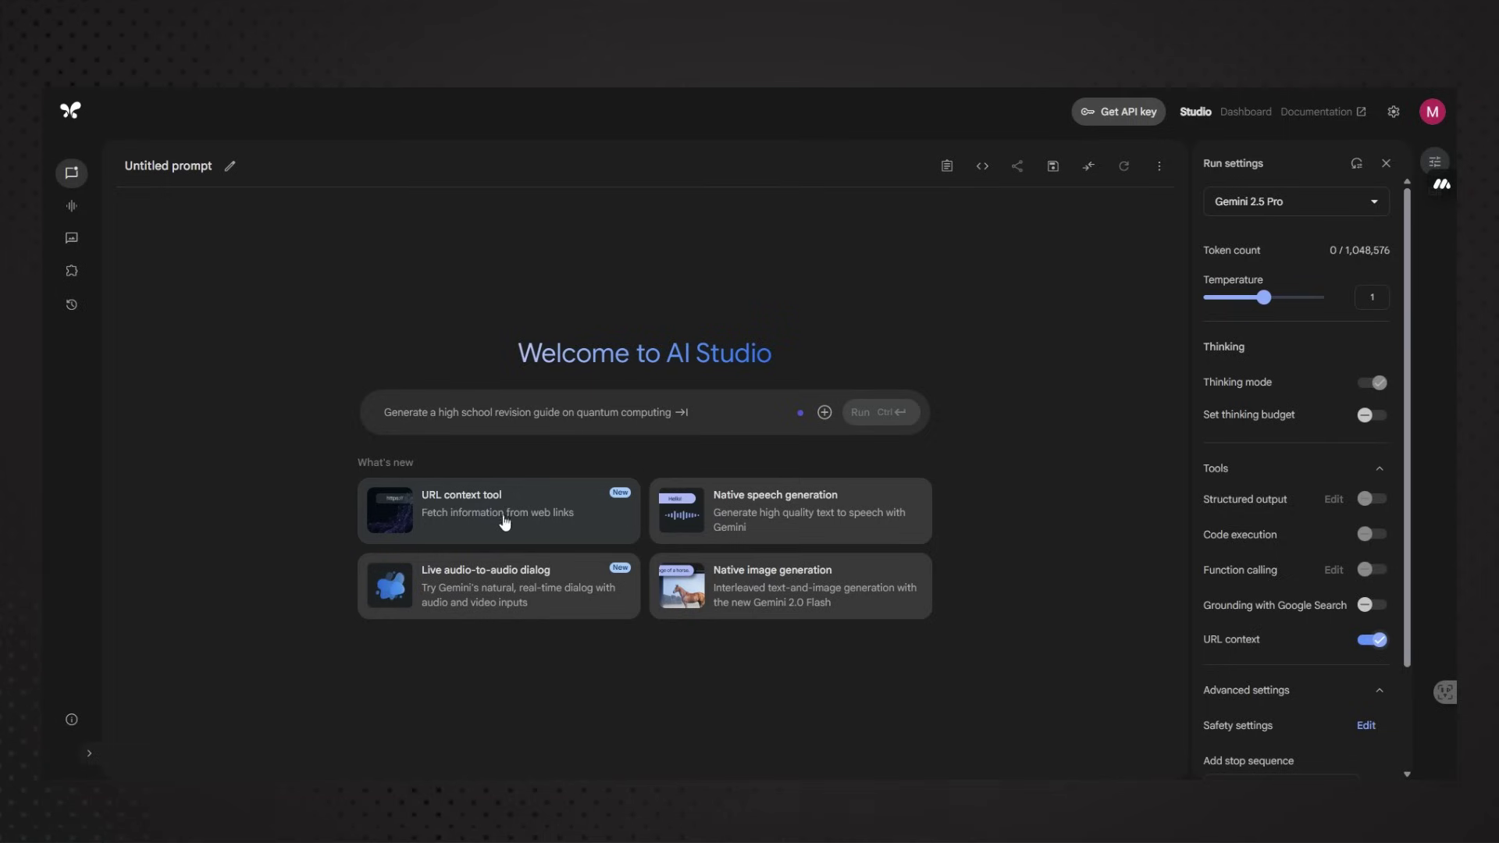
pyautogui.click(1384, 610)
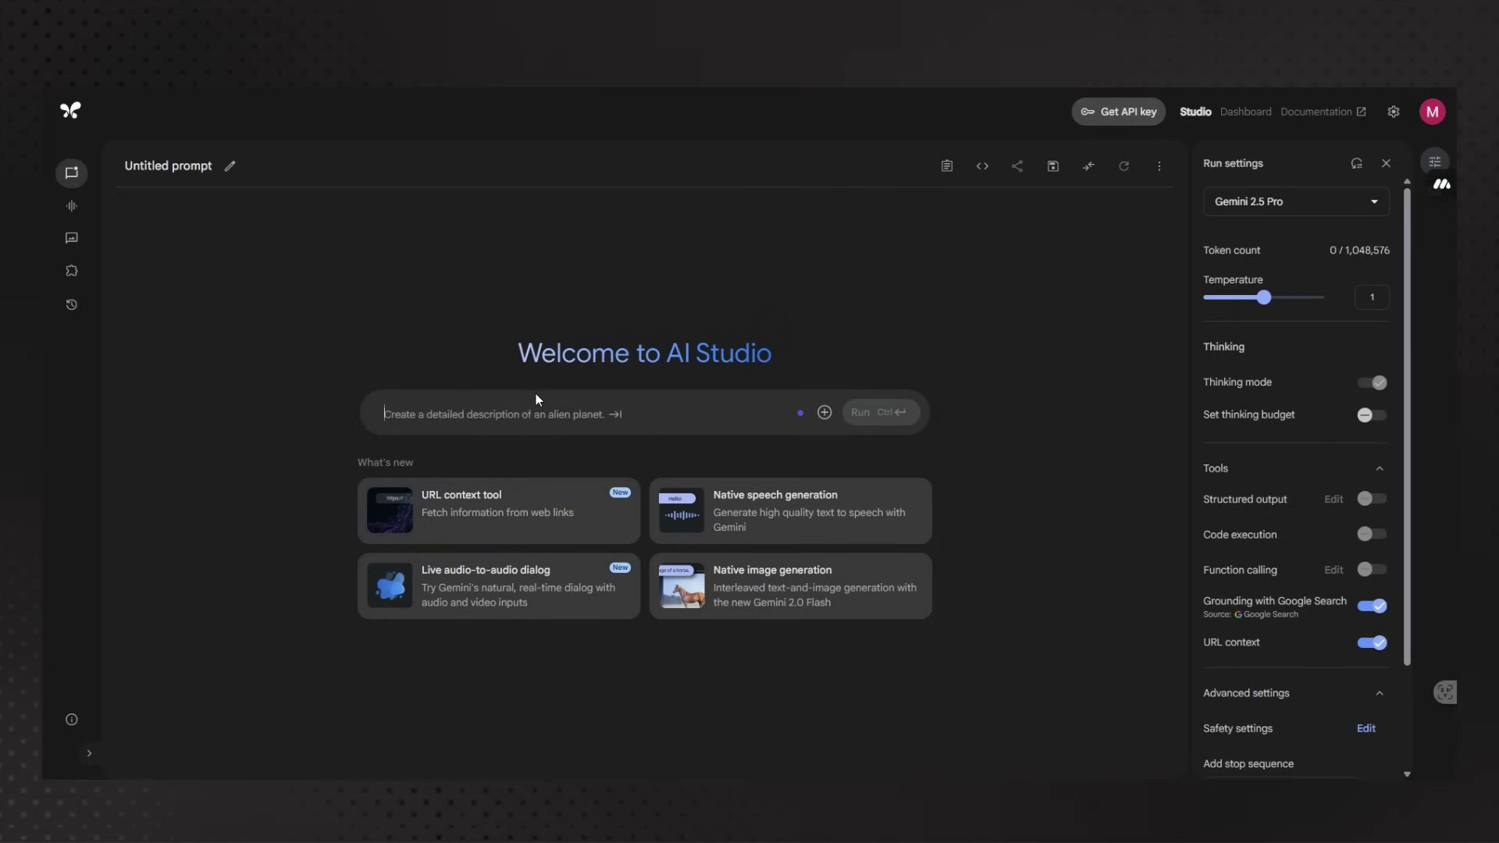
# Paste the Arabic prompt comparing five large language models, check its criteria and source URLs, and run it
pyautogui.hotkey('ctrl', 'v')
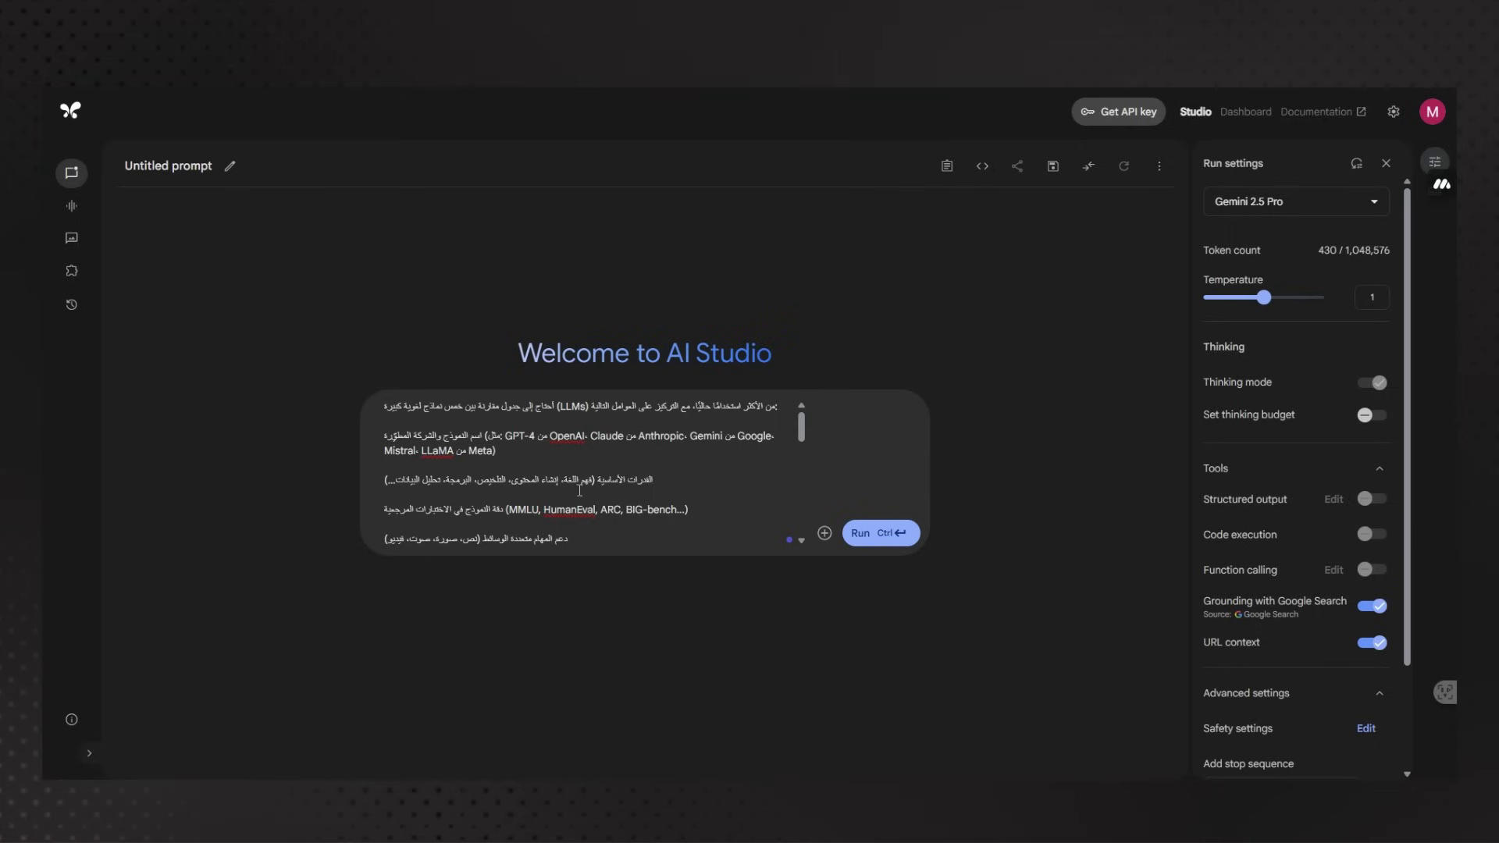
pyautogui.scroll(-3, 579, 491)
pyautogui.scroll(-5, 629, 476)
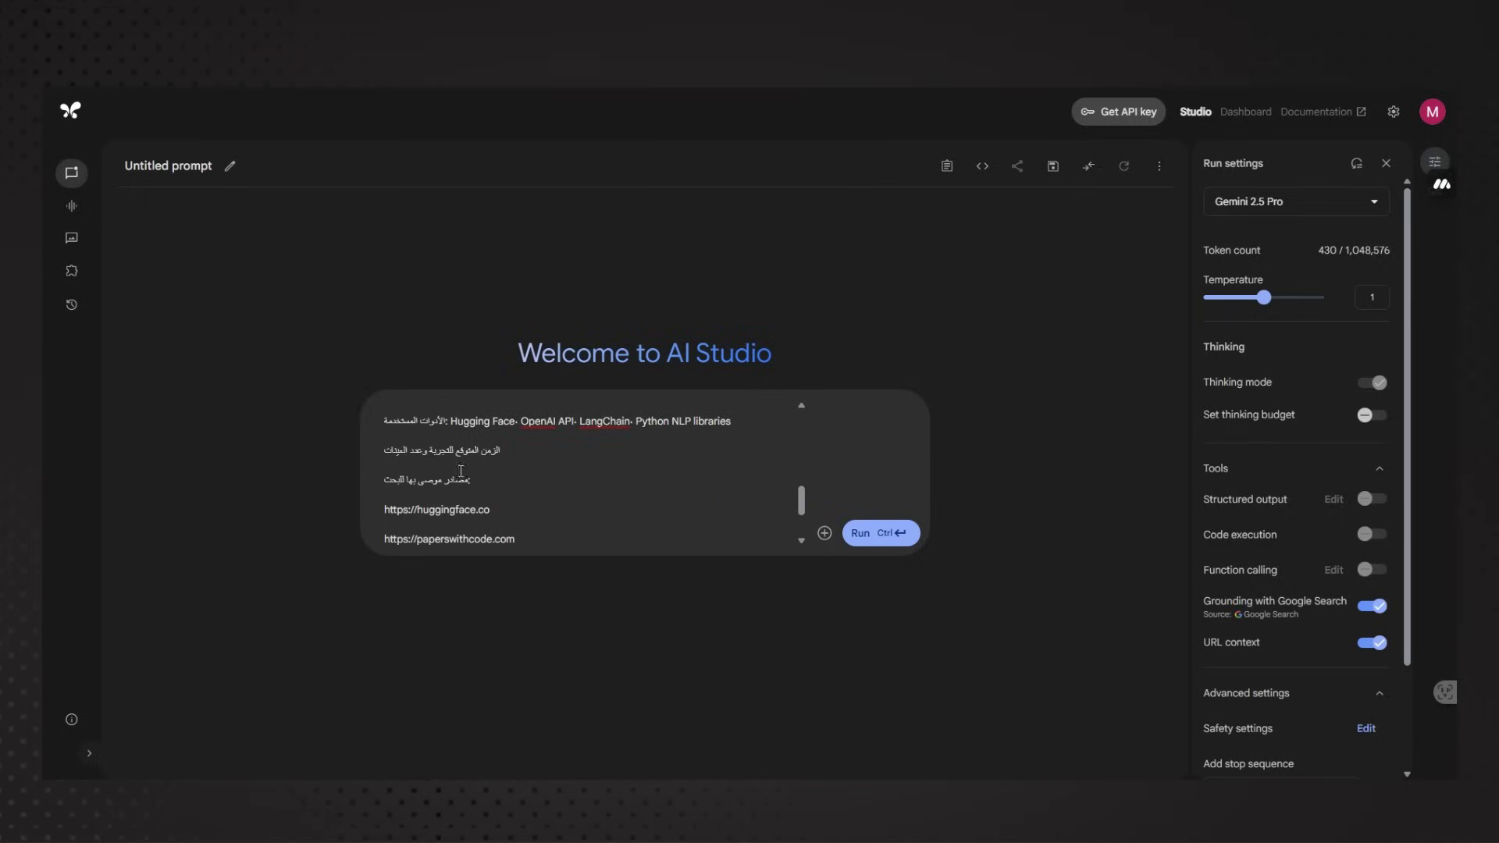
pyautogui.scroll(-2, 408, 505)
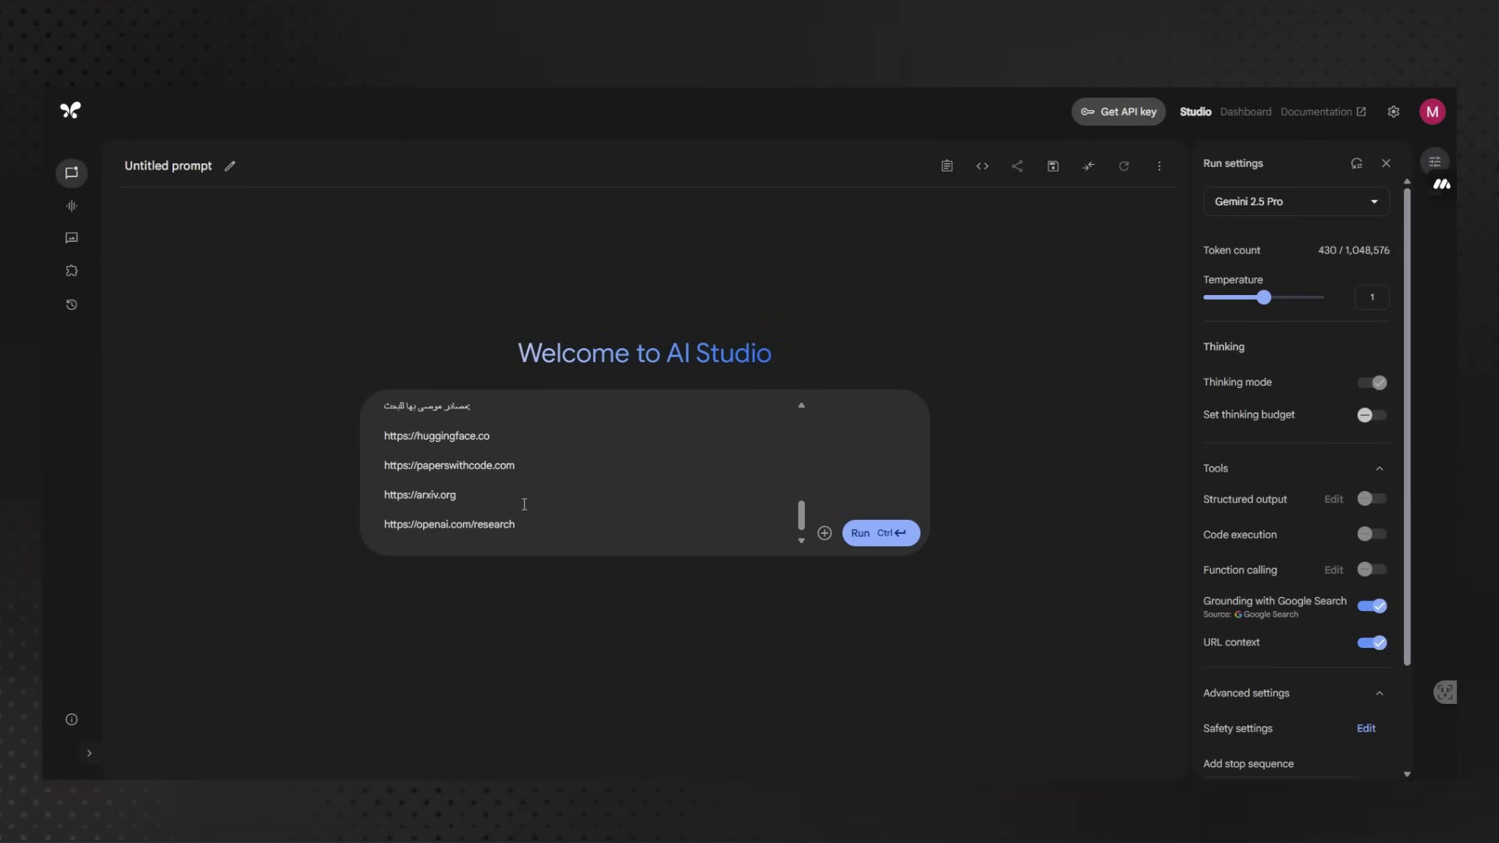
pyautogui.click(868, 533)
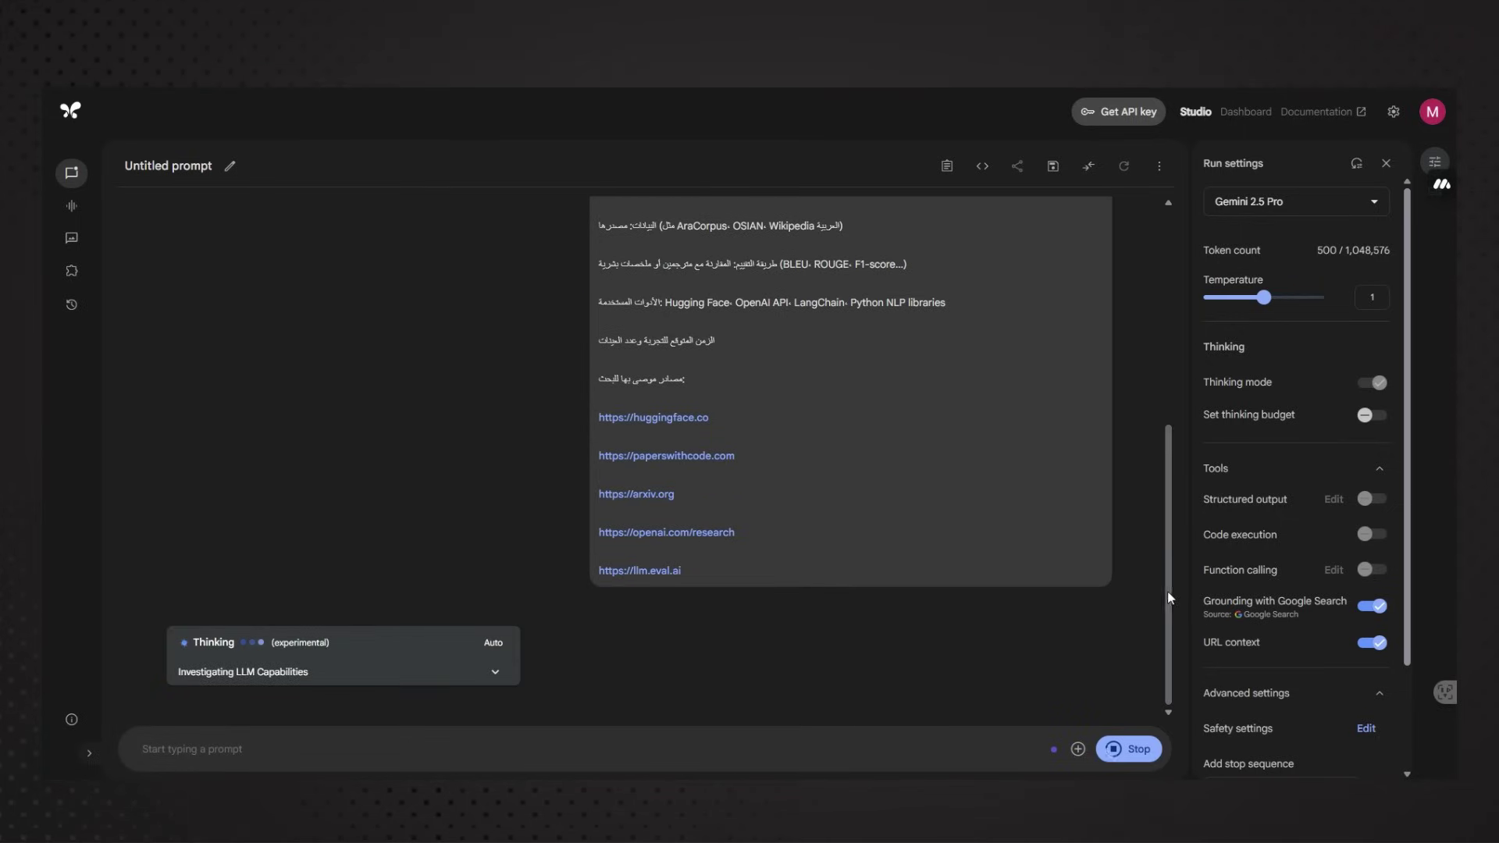
# Expand the model's thoughts and review the LLM comparison table, the two recommended models, their research plans and the sources
pyautogui.click(495, 673)
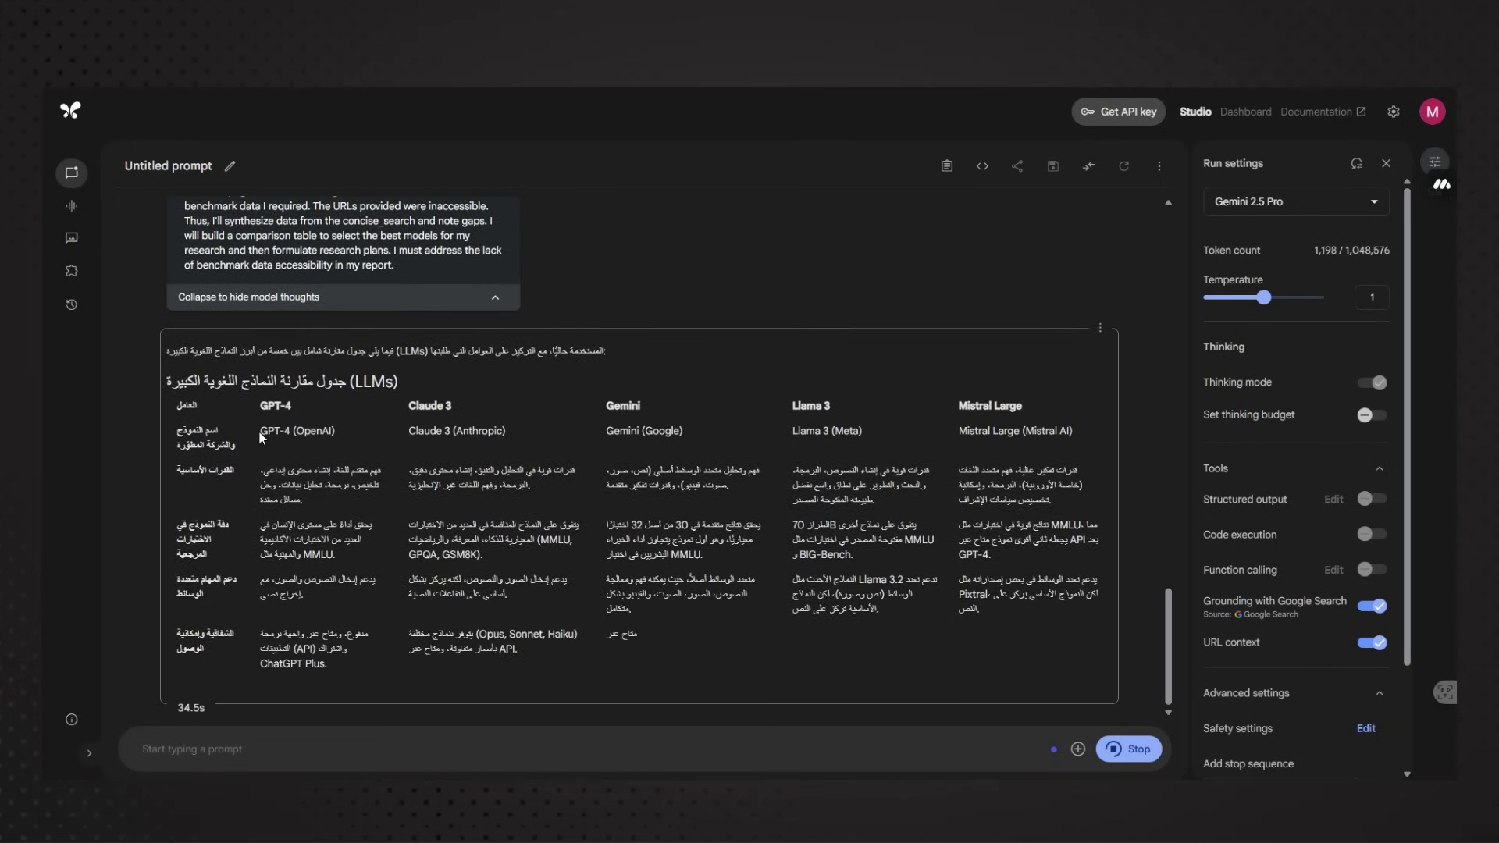
pyautogui.scroll(1, 259, 432)
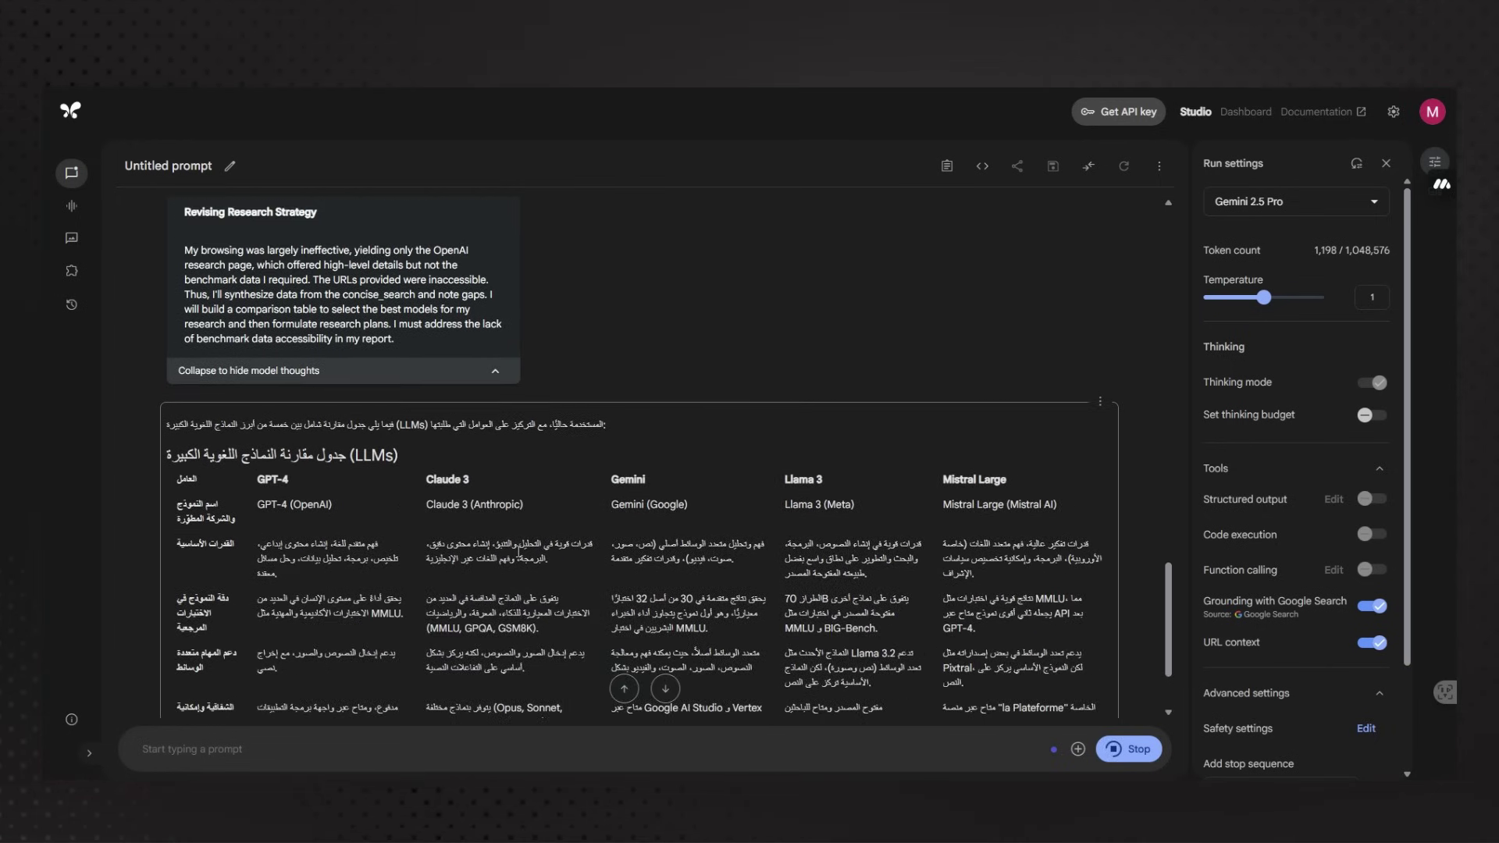
pyautogui.scroll(-2, 579, 559)
pyautogui.scroll(-1, 621, 476)
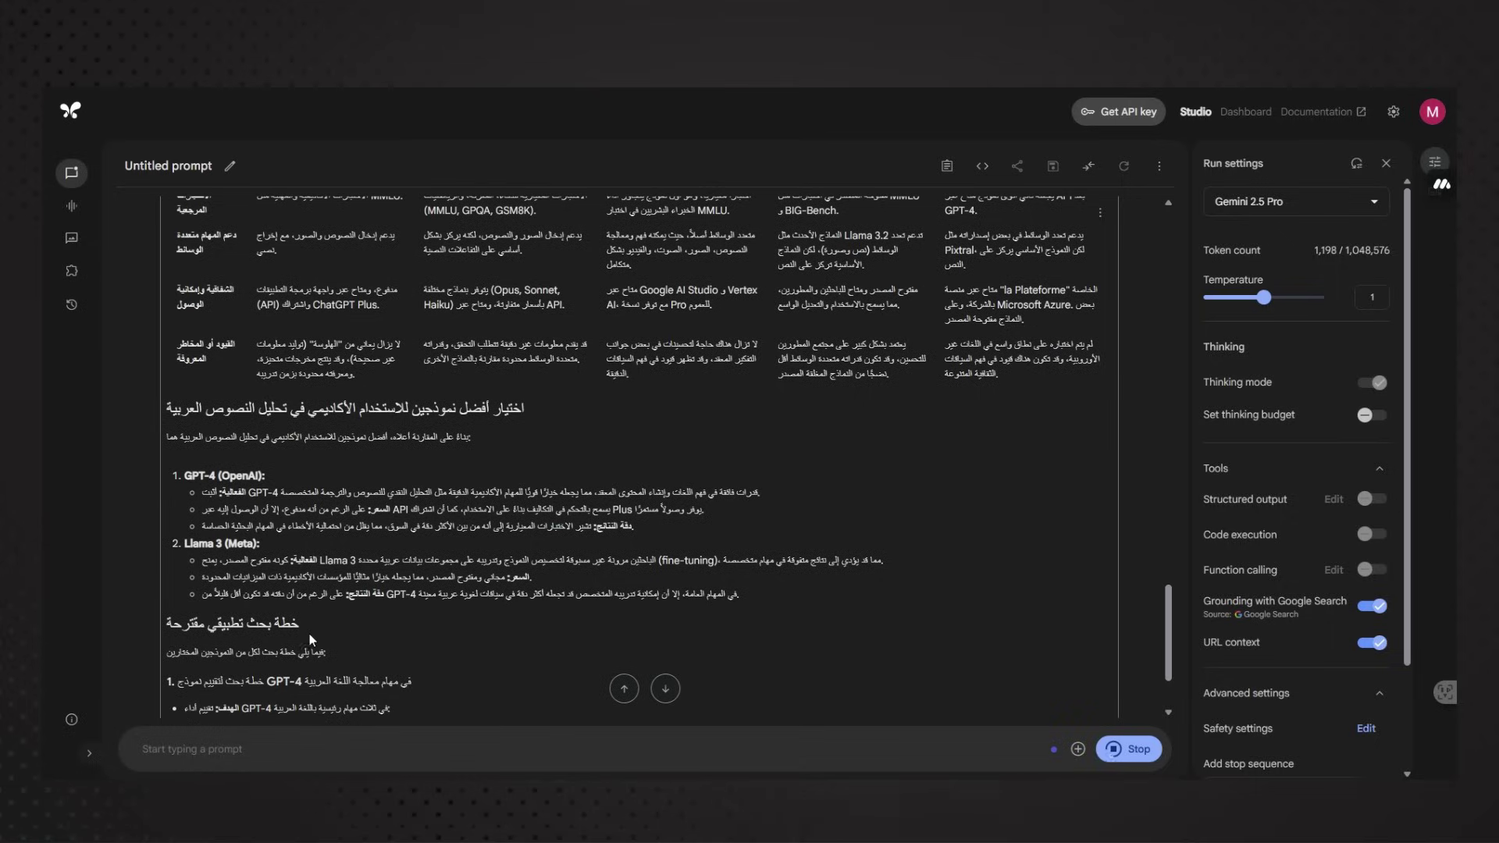
pyautogui.scroll(3, 504, 387)
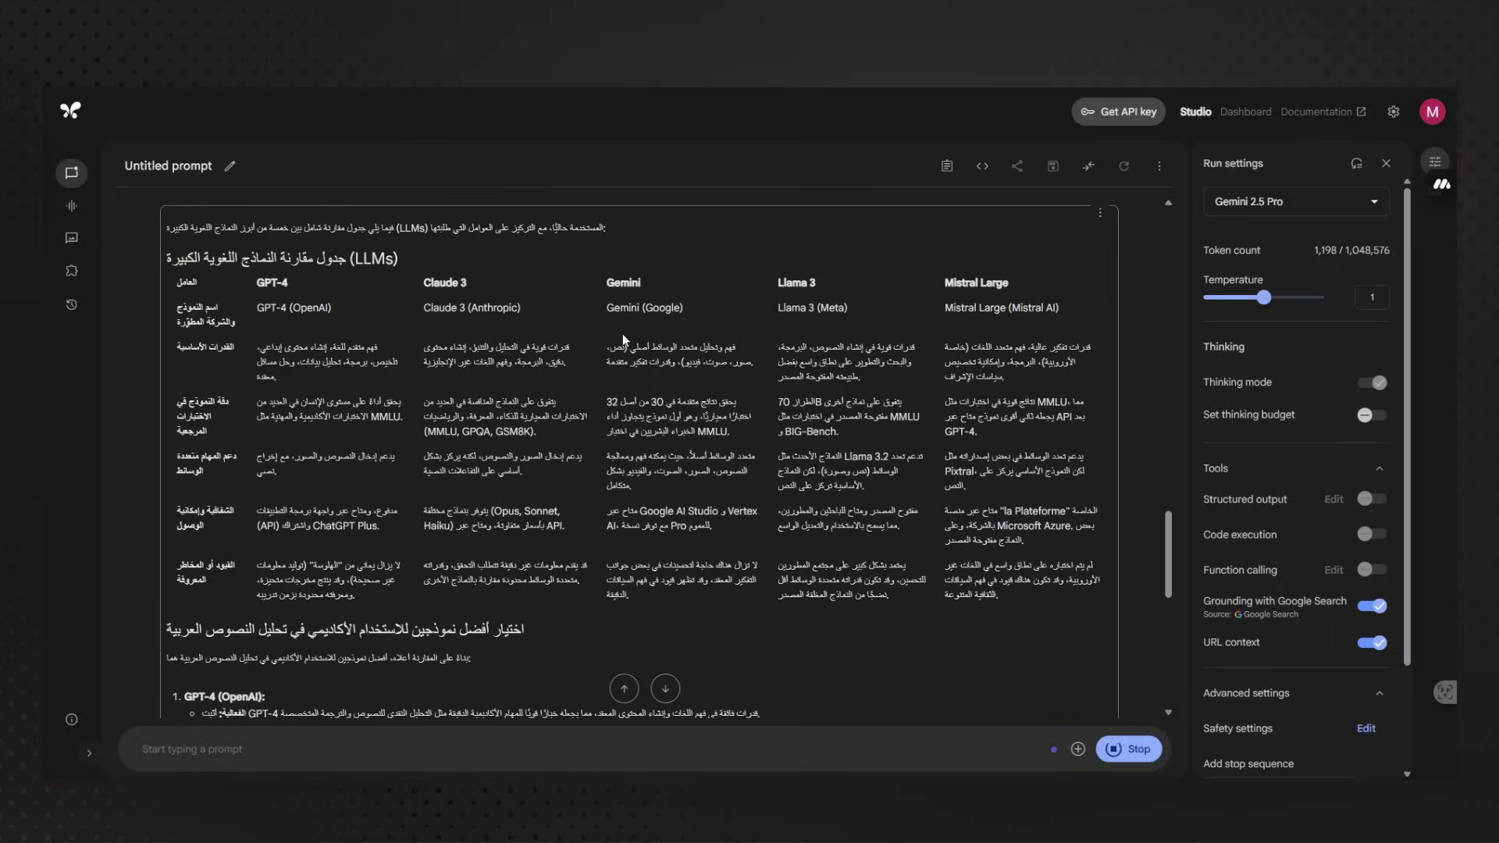
pyautogui.scroll(-5, 260, 485)
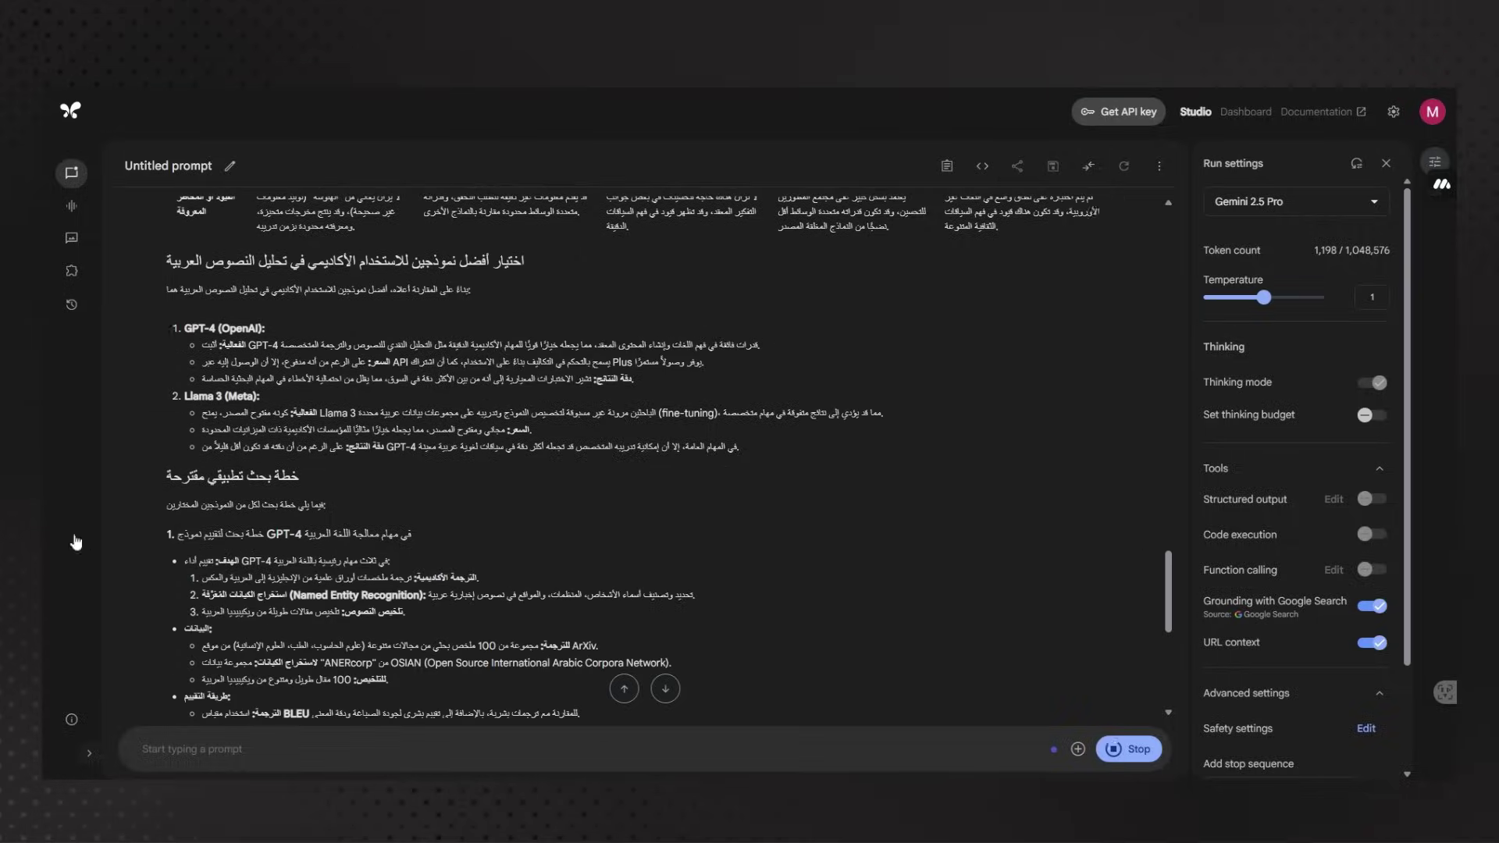
pyautogui.scroll(-5, 514, 458)
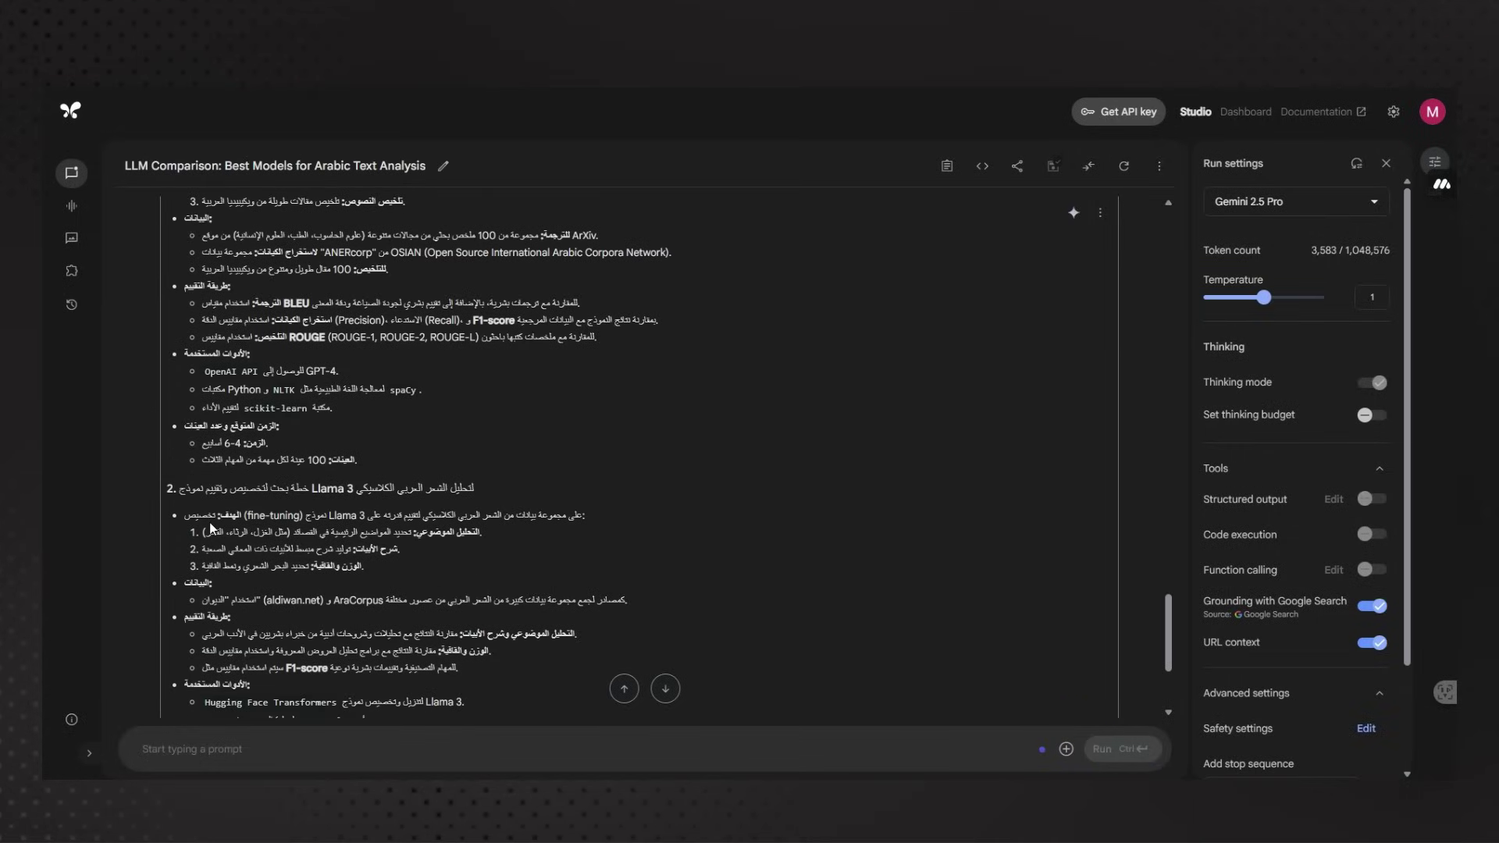
pyautogui.scroll(-2, 312, 507)
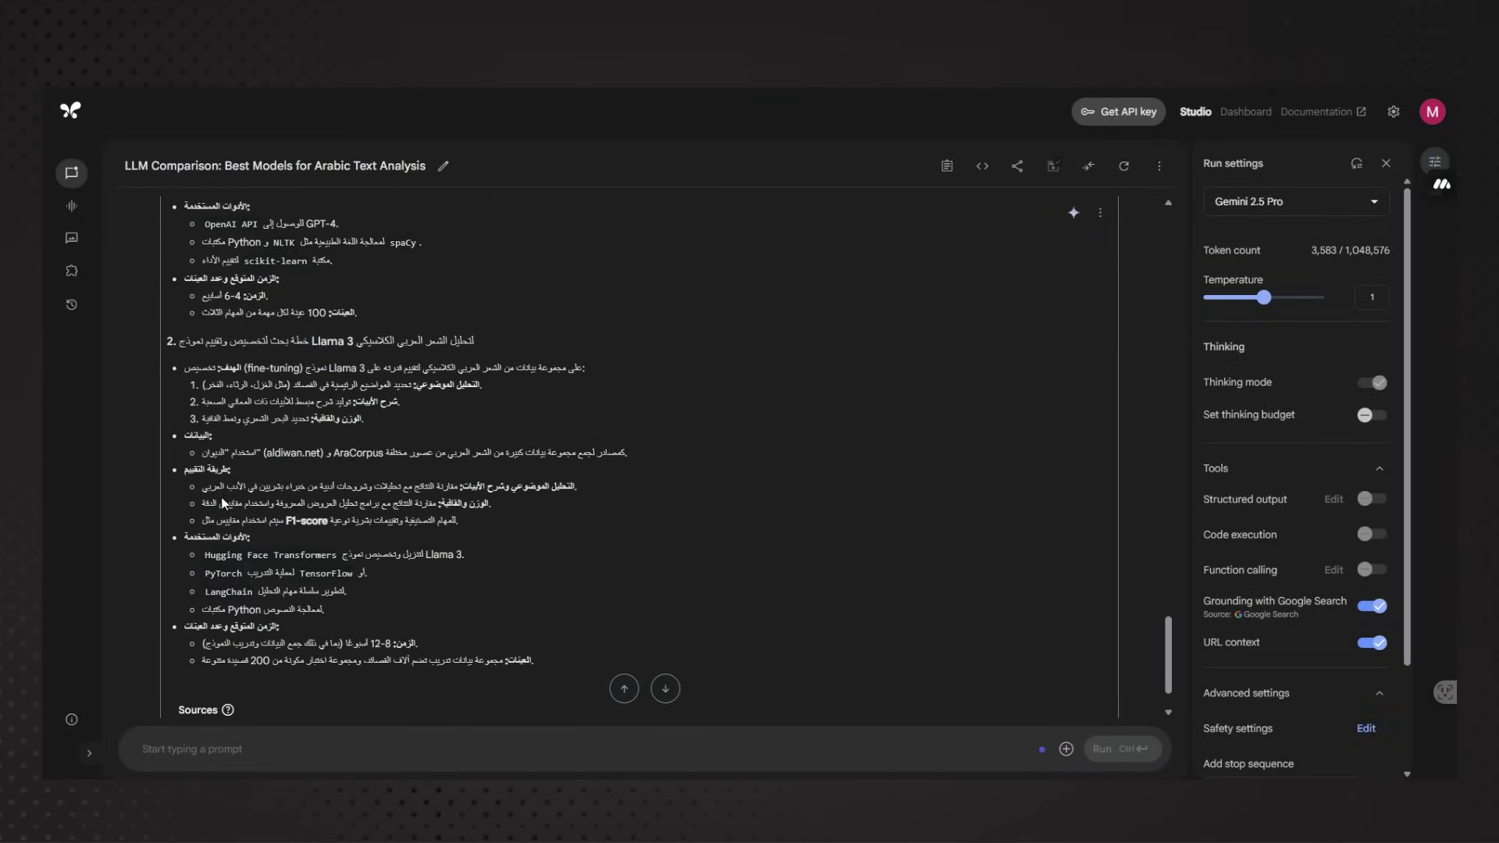
pyautogui.scroll(-1, 393, 622)
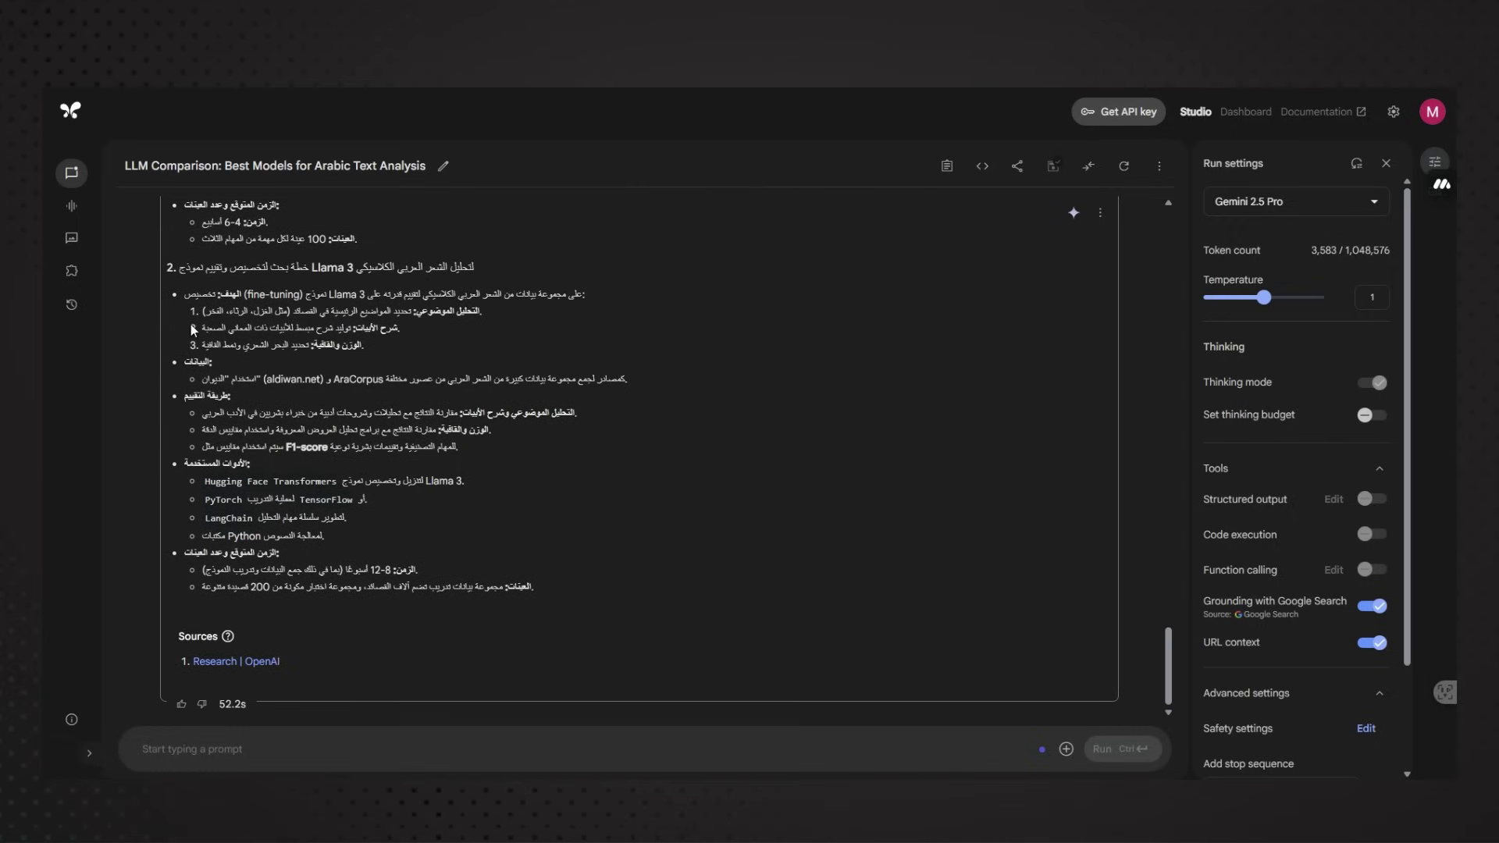
# Compare the answer with the original prompt, highlighting its request for the two best models for academic Arabic text analysis
pyautogui.scroll(15, 619, 564)
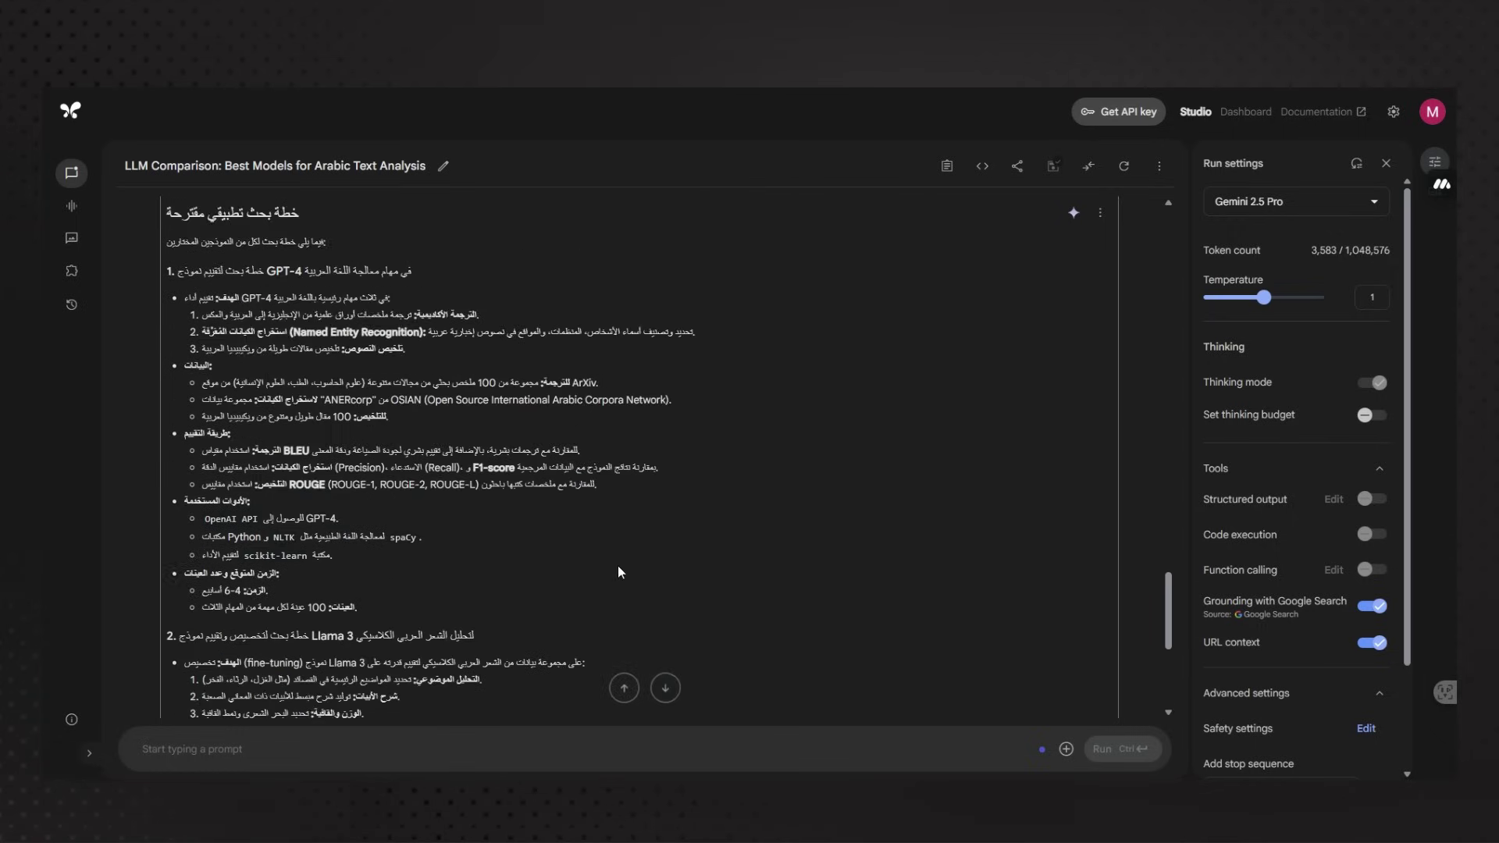
pyautogui.scroll(6, 669, 561)
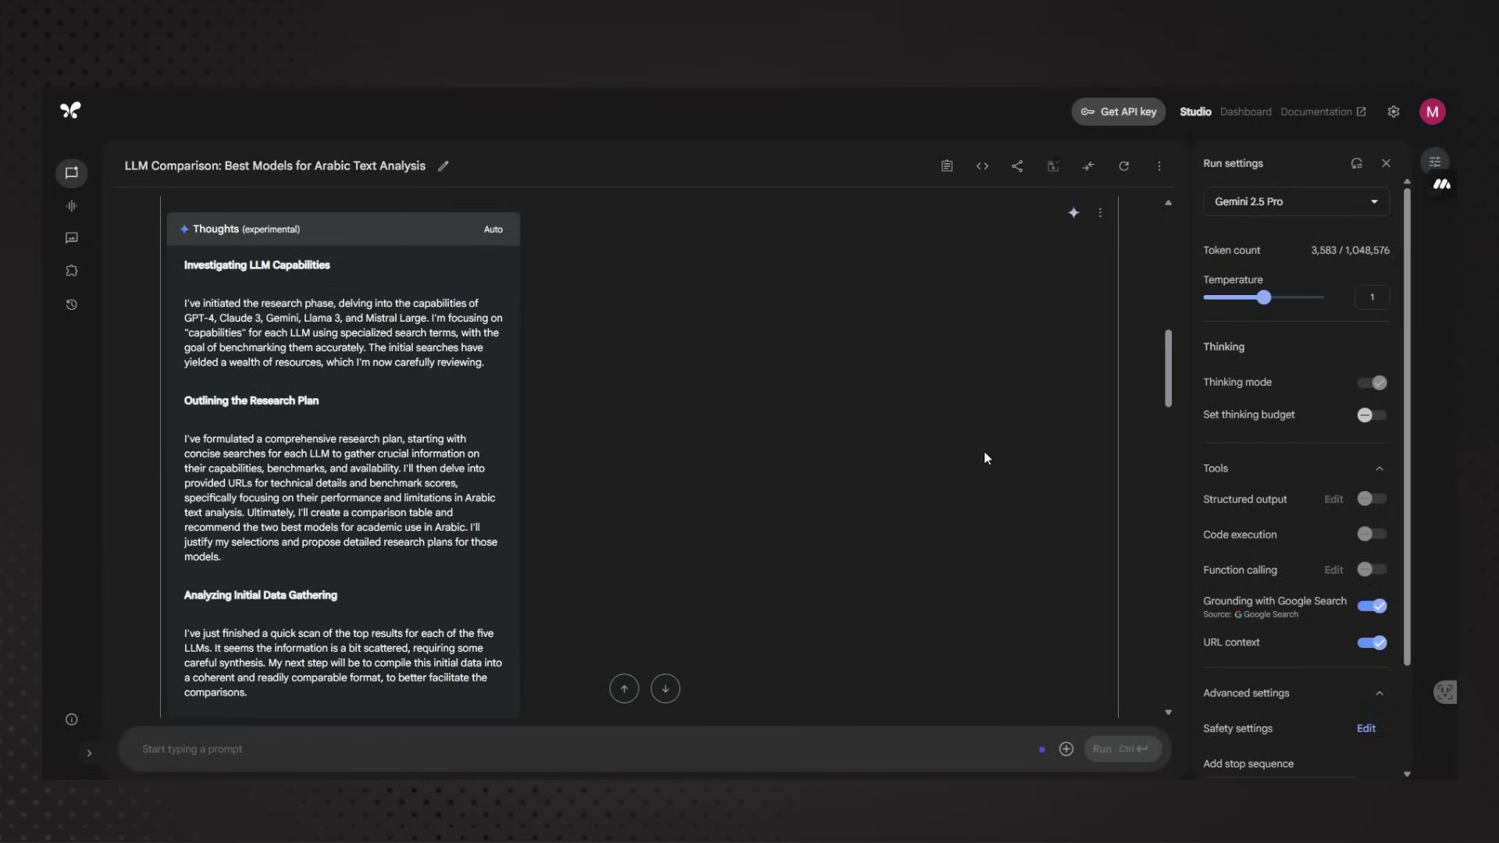
pyautogui.scroll(-1, 499, 432)
pyautogui.scroll(6, 715, 443)
pyautogui.scroll(5, 743, 541)
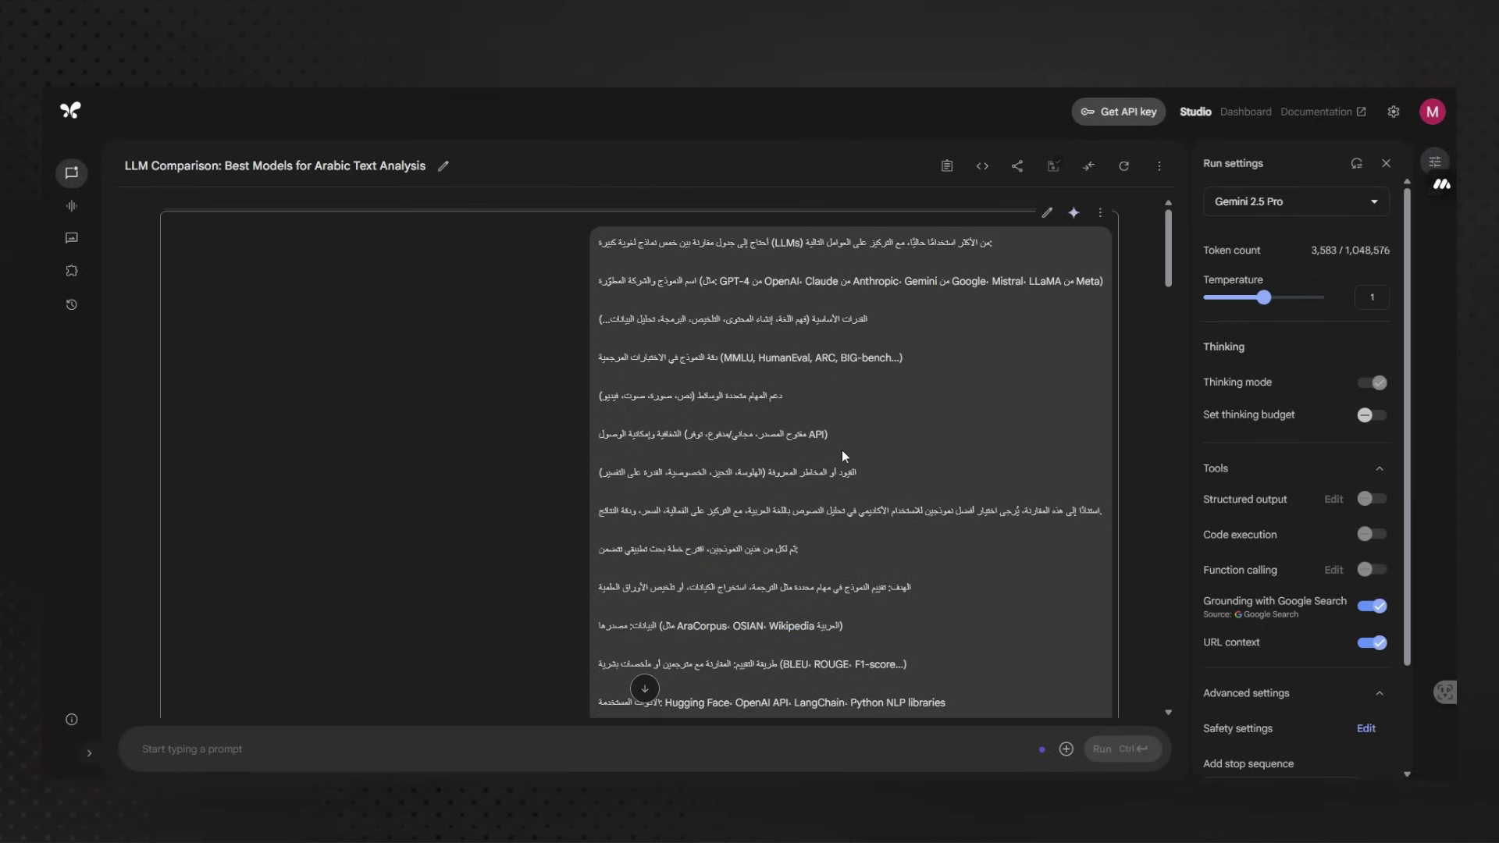
pyautogui.scroll(-2, 859, 459)
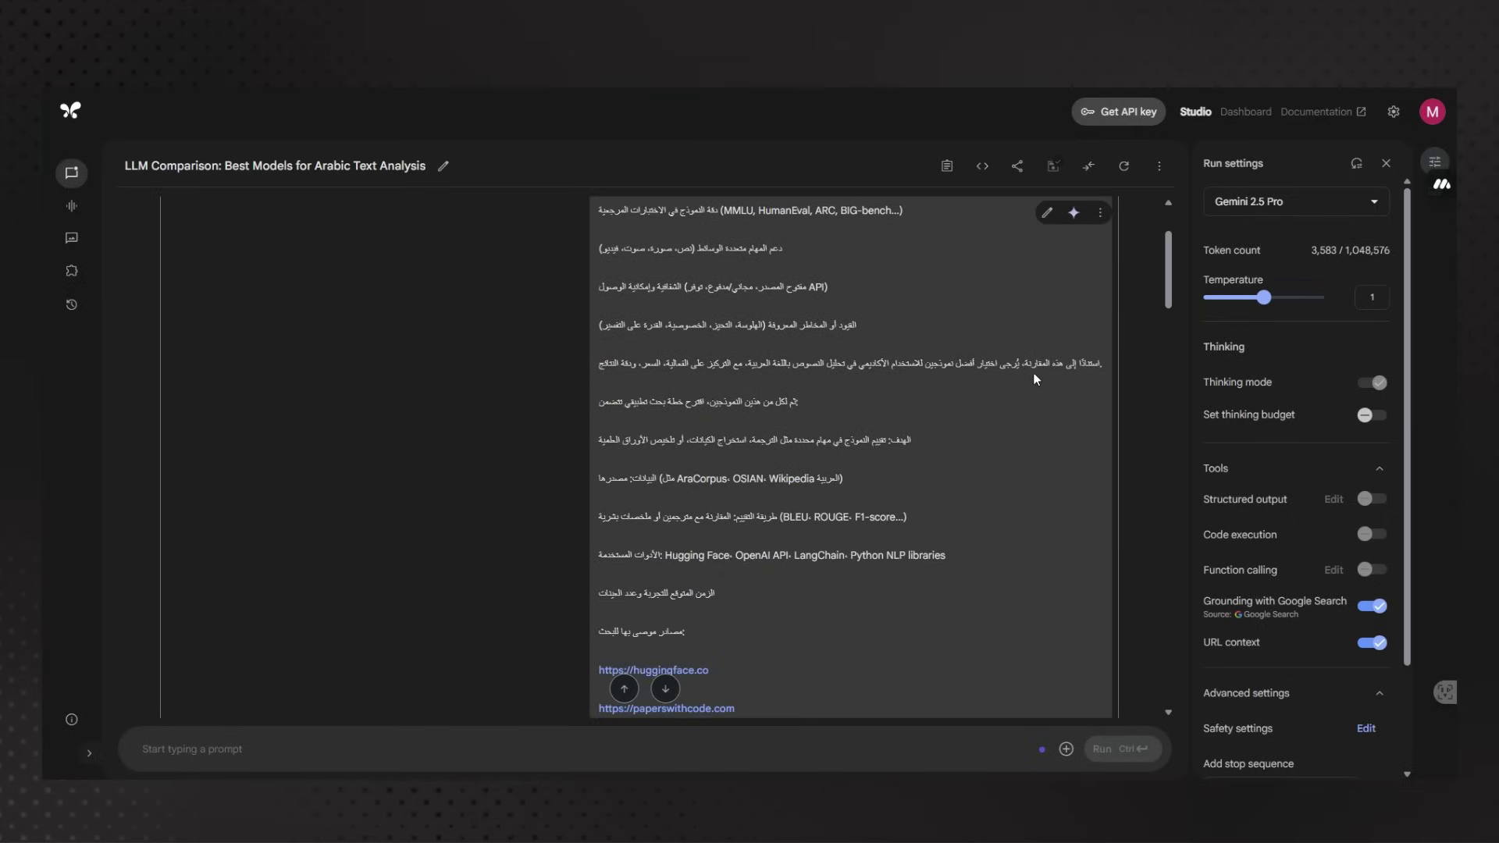
pyautogui.moveTo(976, 364); pyautogui.dragTo(754, 365)
pyautogui.moveTo(745, 367); pyautogui.dragTo(591, 373)
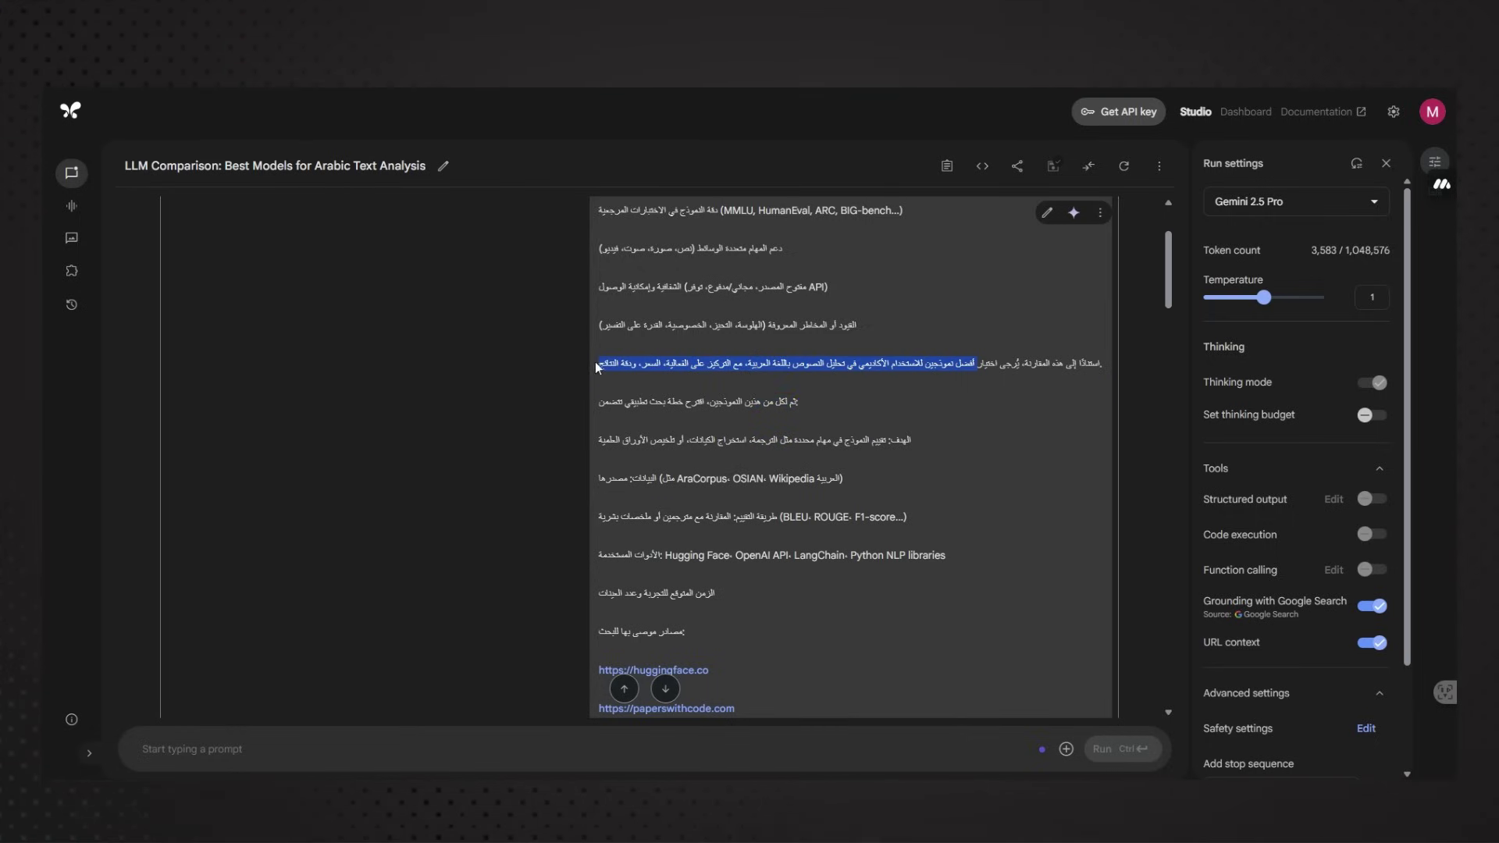
pyautogui.scroll(-15, 603, 561)
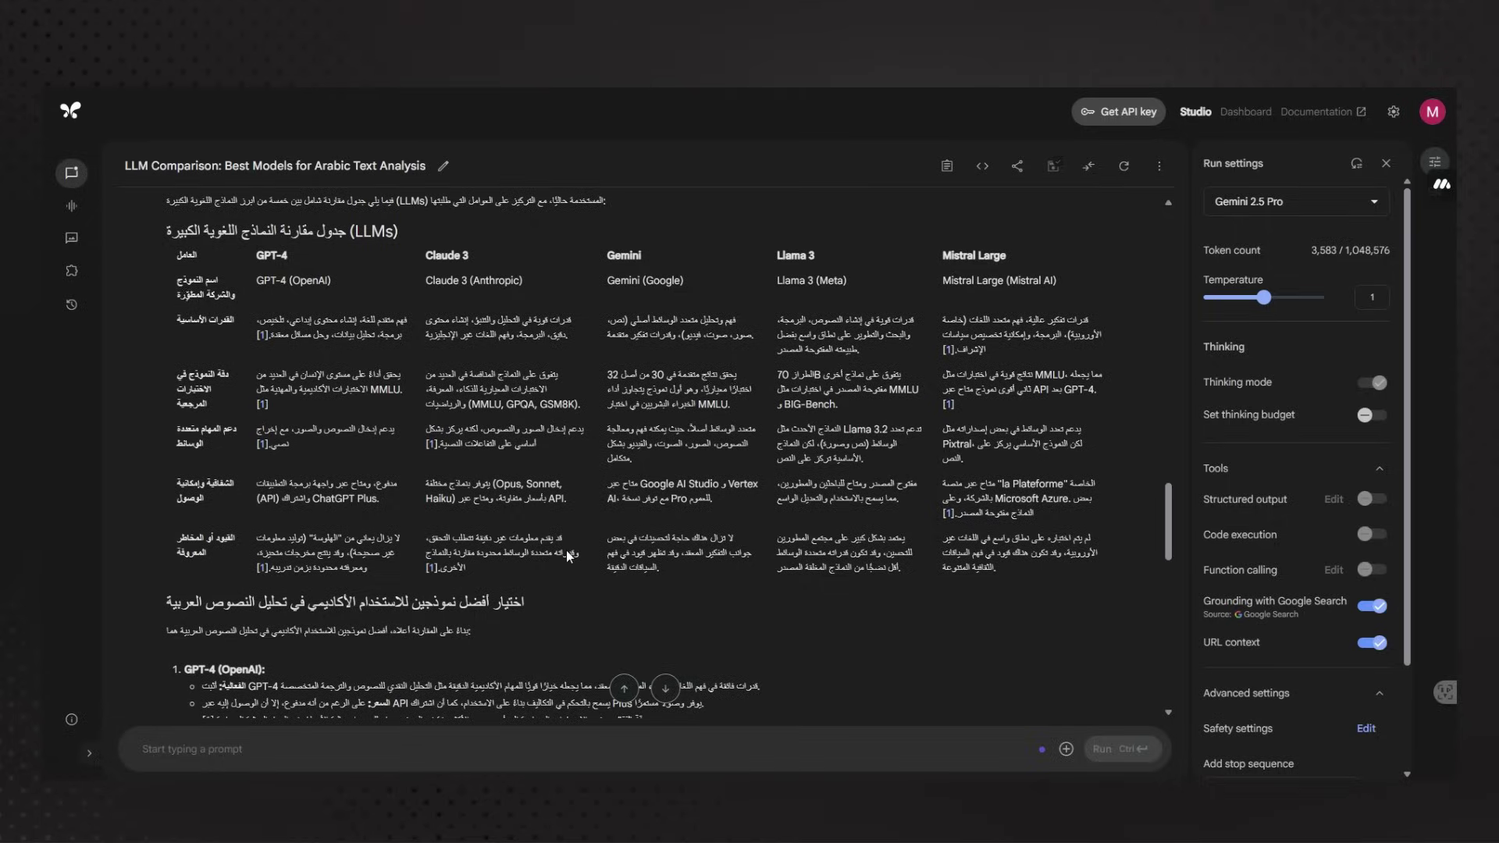
pyautogui.scroll(-4, 565, 550)
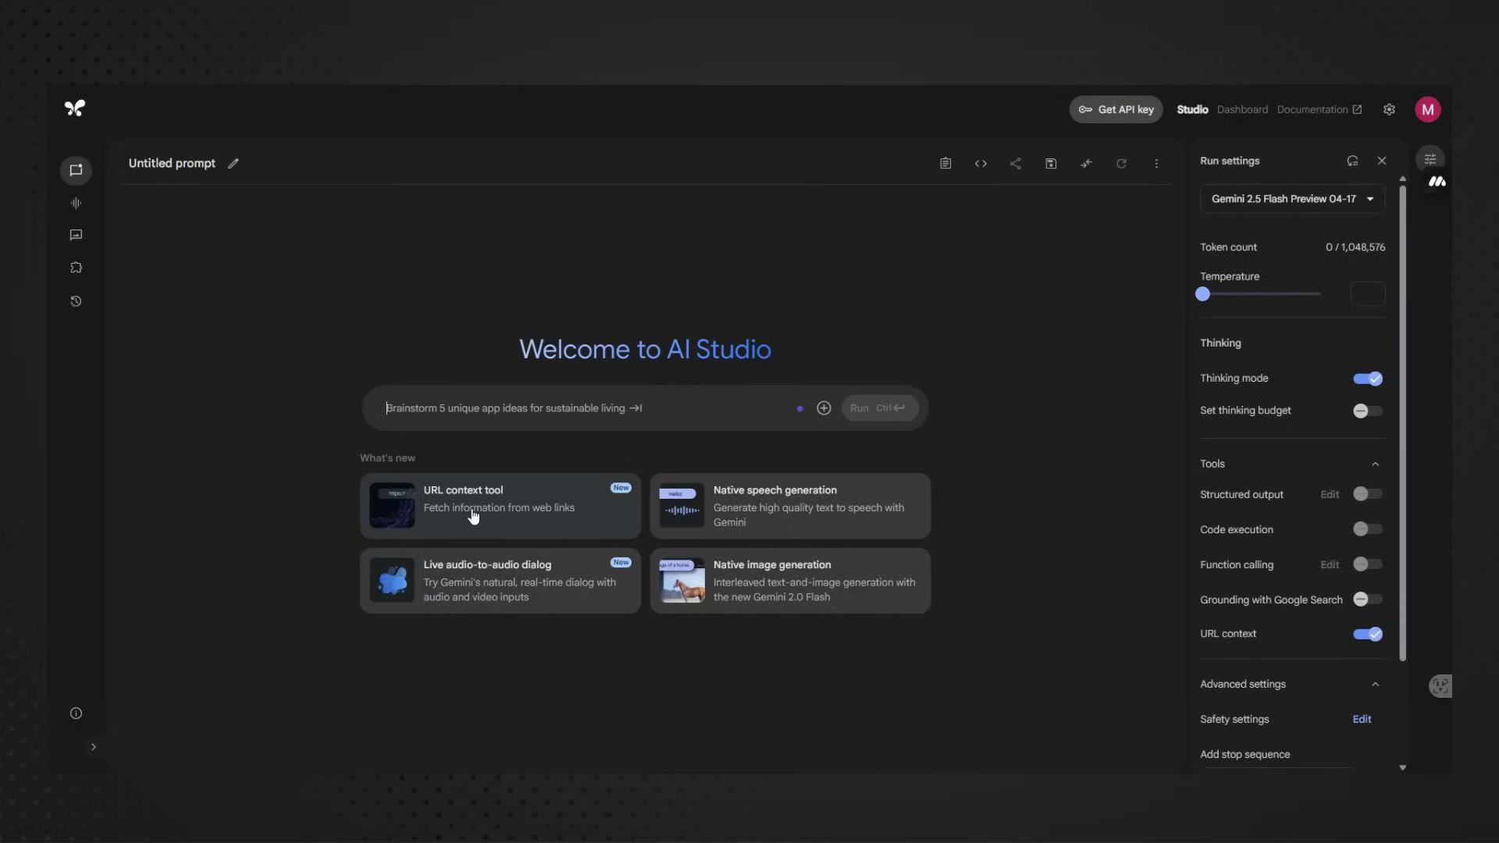
# Load the URL context tool example and replace its prompt with an Arabic request for beginner AI courses based on the Coursera search URL
pyautogui.click(482, 510)
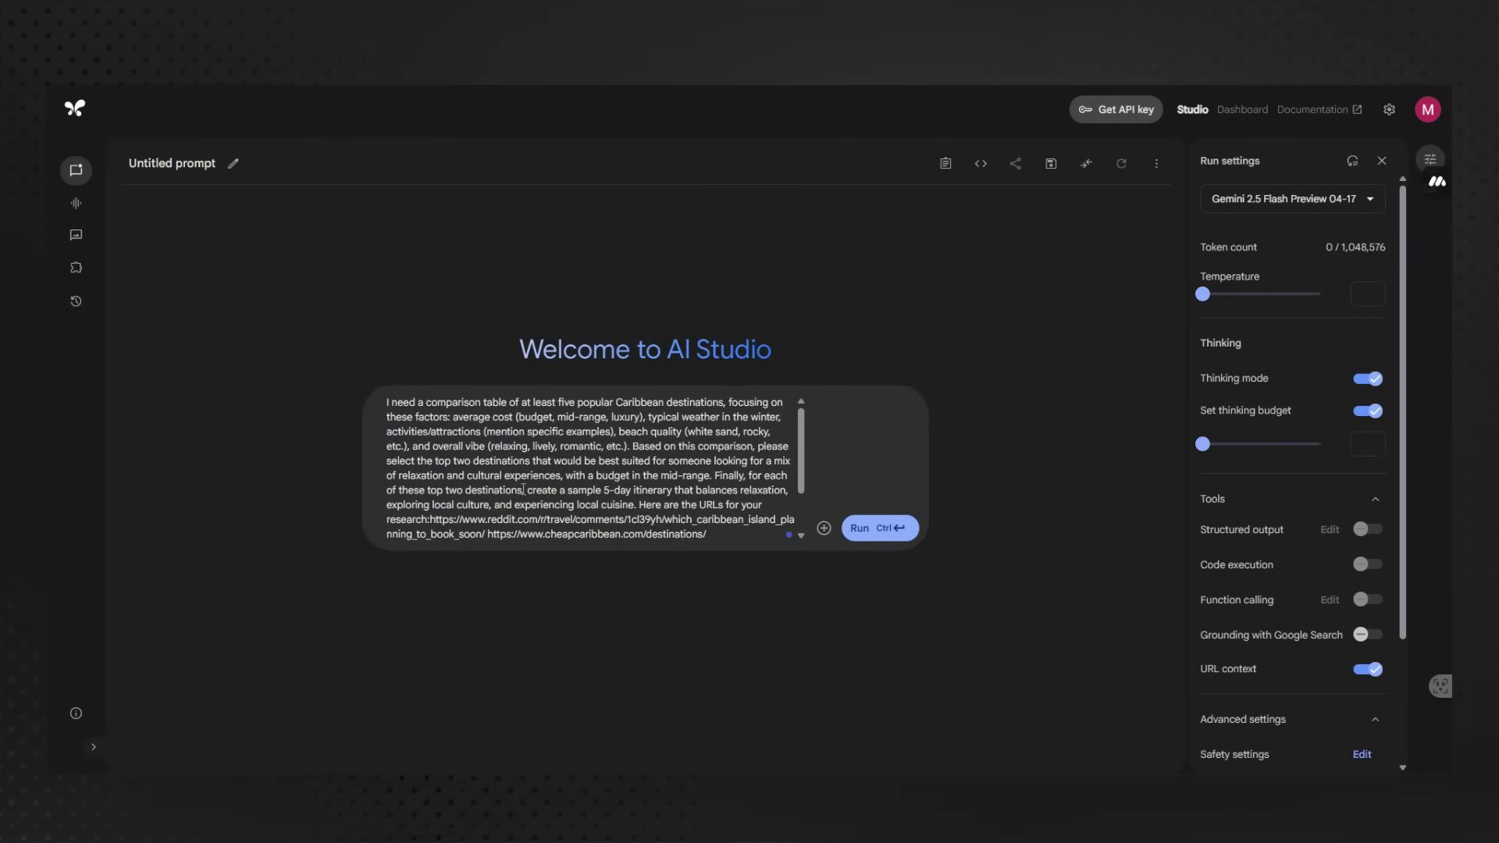
pyautogui.hotkey('ctrl', 'a')
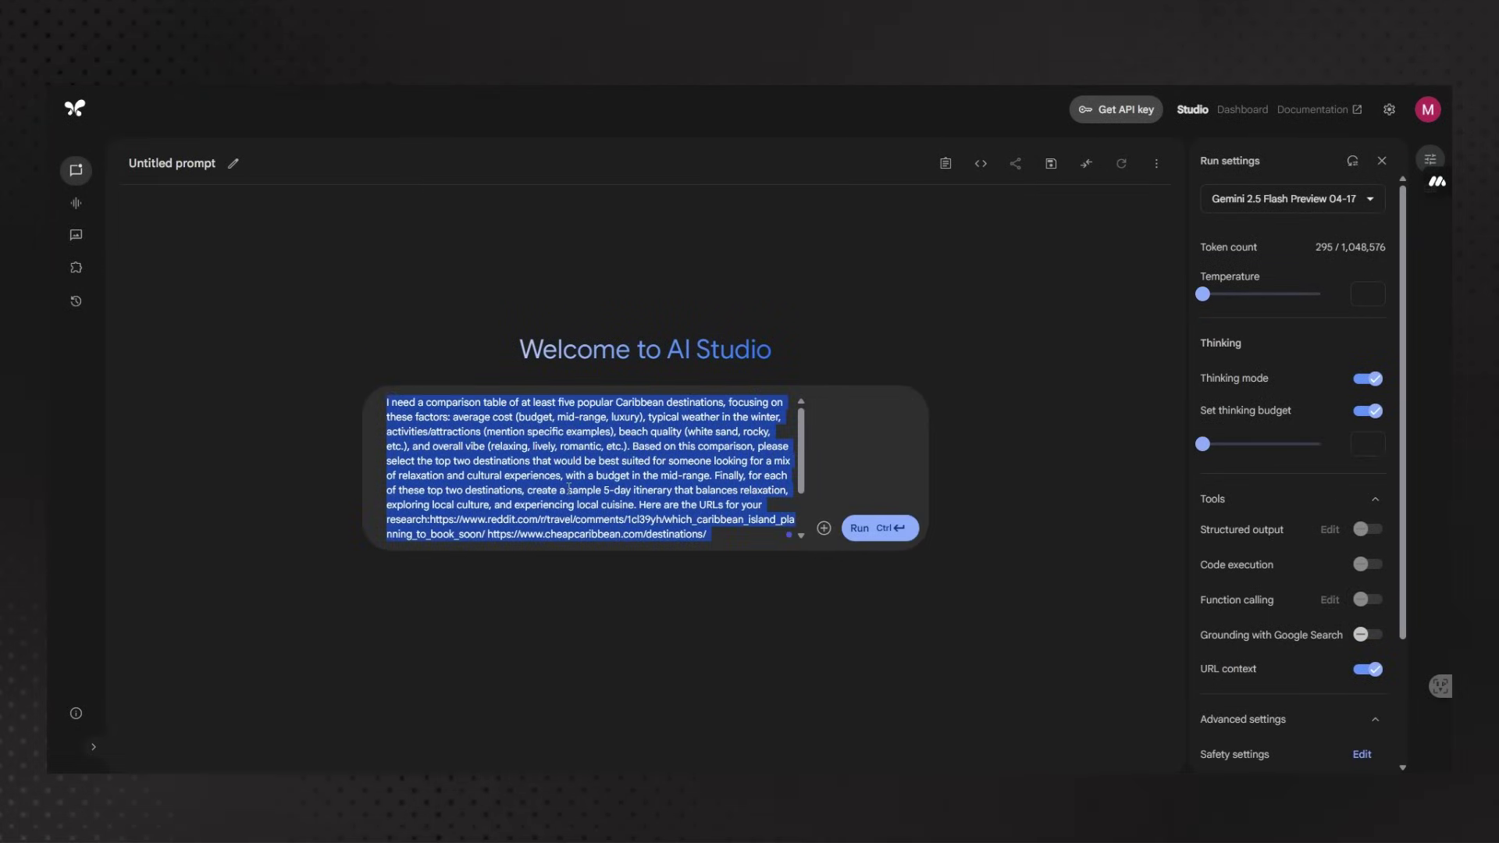
pyautogui.write('قم باعطائي افضل الكورسات التي تصلح لمبتدئ في مجال الذكاء الاصطناعي وما هي الفوائد التي ستعود علي من تعلم كل دورة بناءا على هذا المصدر https://www.coursera.org/search?query=ai&sortBy=BEST_MATCH')
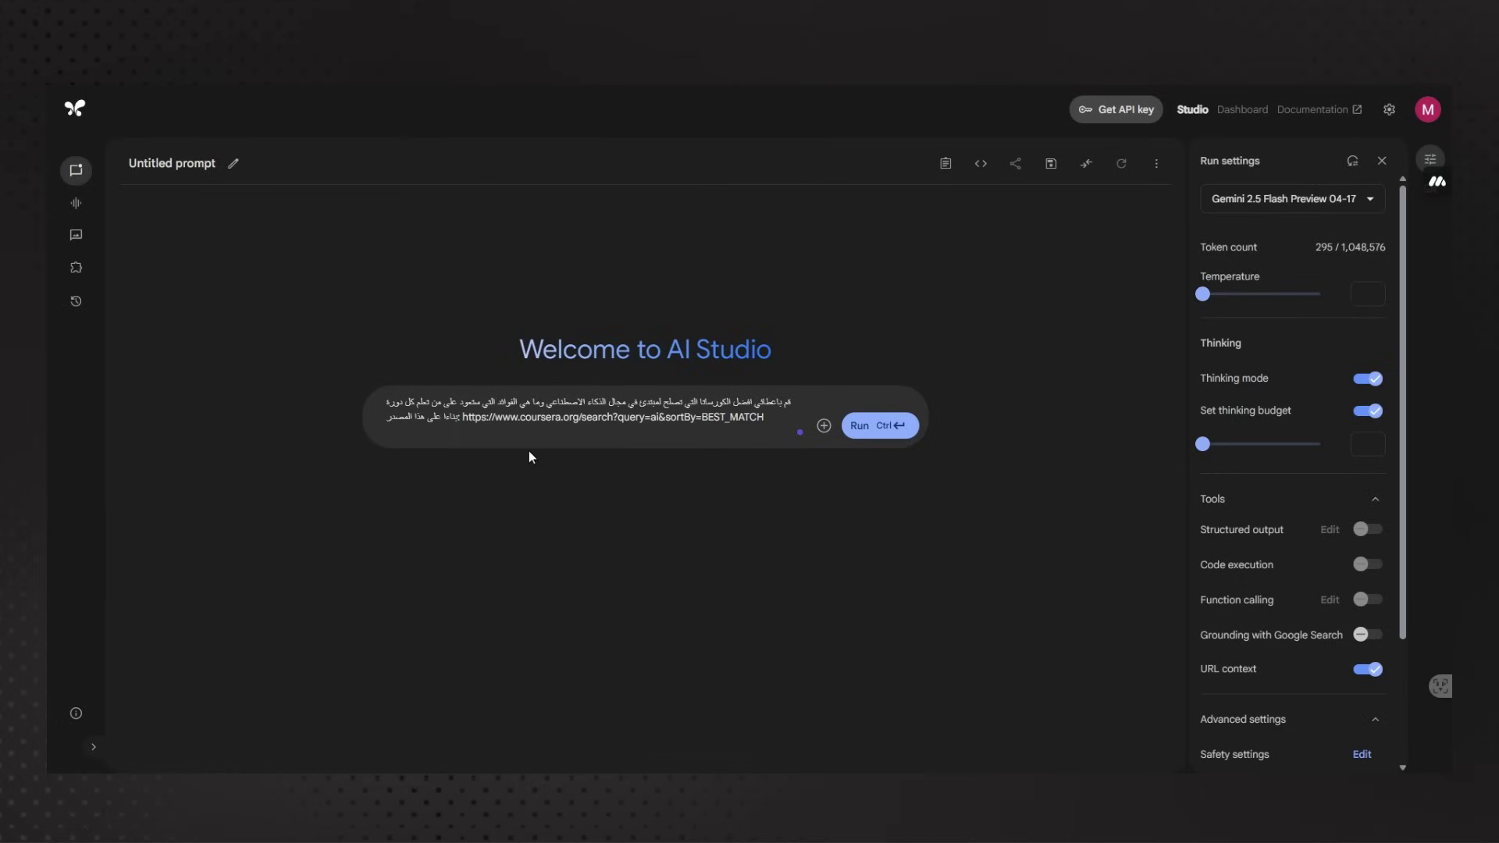
# Remove the extra letter at the end of "الكورسات" in the prompt and run it
pyautogui.click(704, 406)
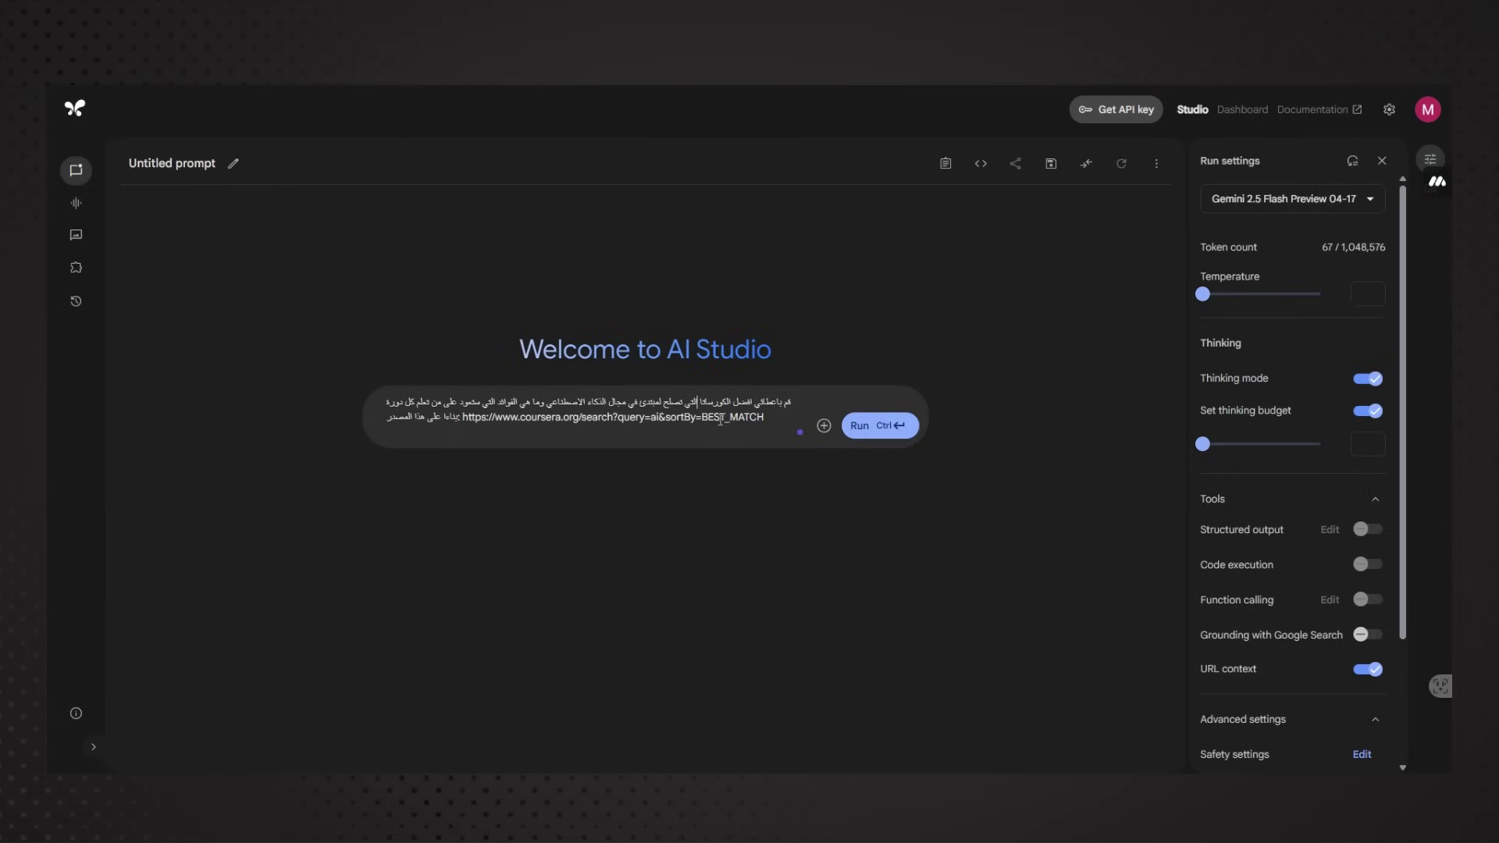
pyautogui.press('BackSpace')
pyautogui.click(860, 425)
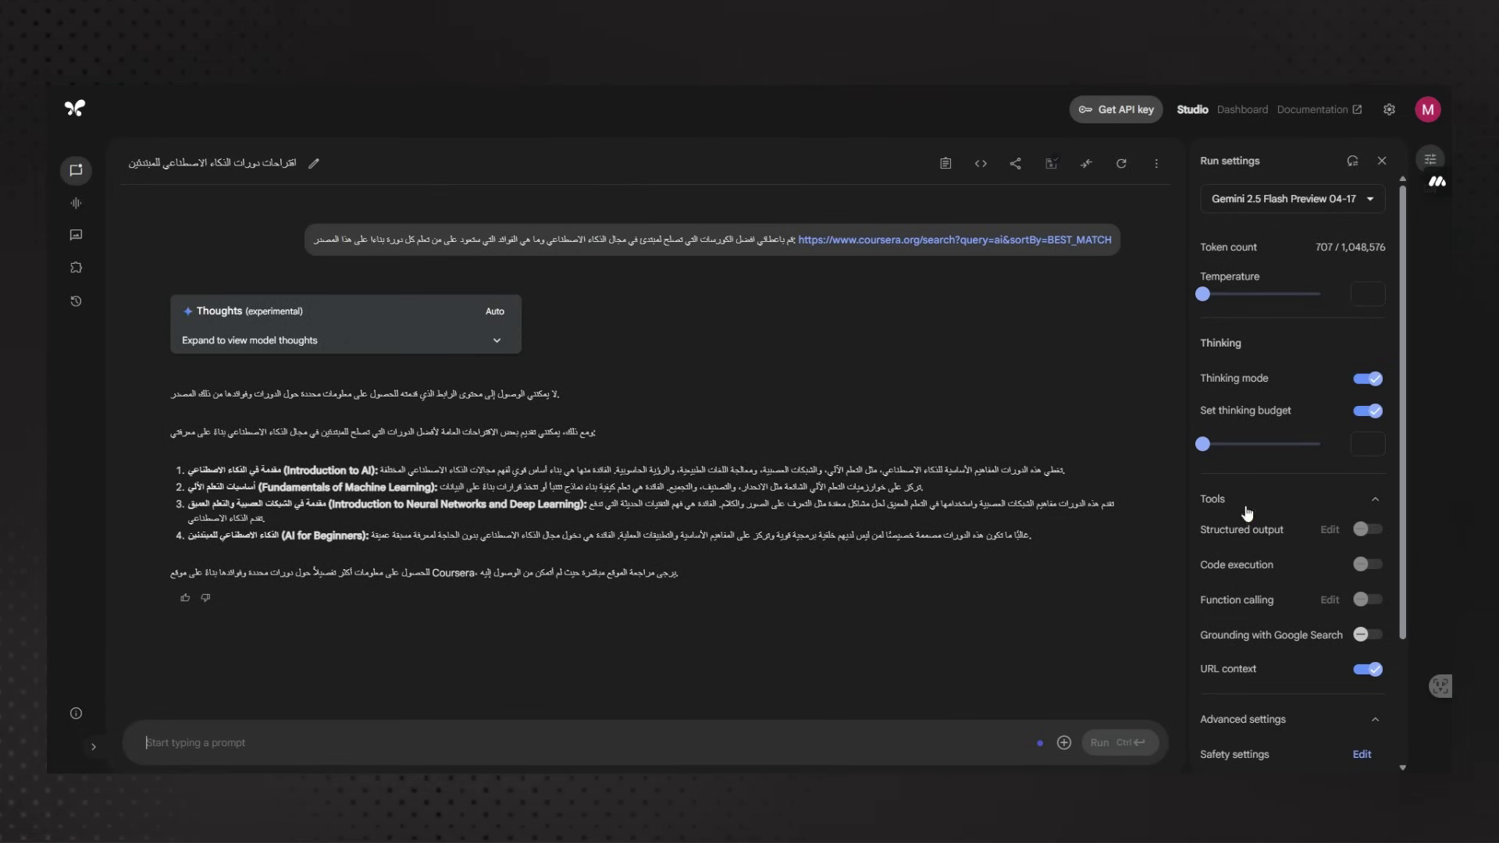
# Enable Grounding with Google Search and send the same Coursera beginner AI courses prompt again
pyautogui.click(1379, 639)
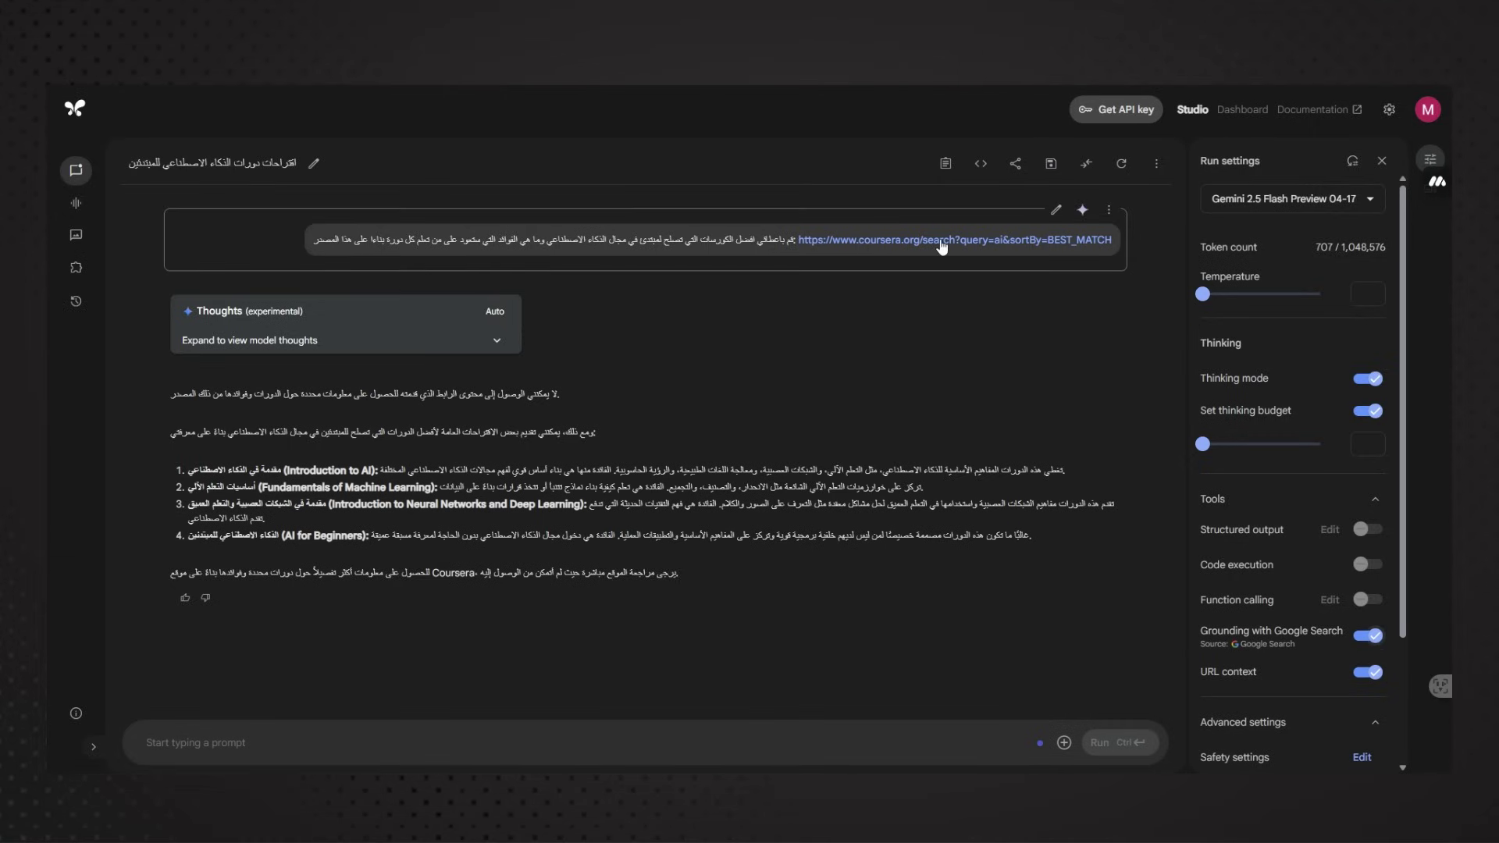
pyautogui.tripleClick(425, 240)
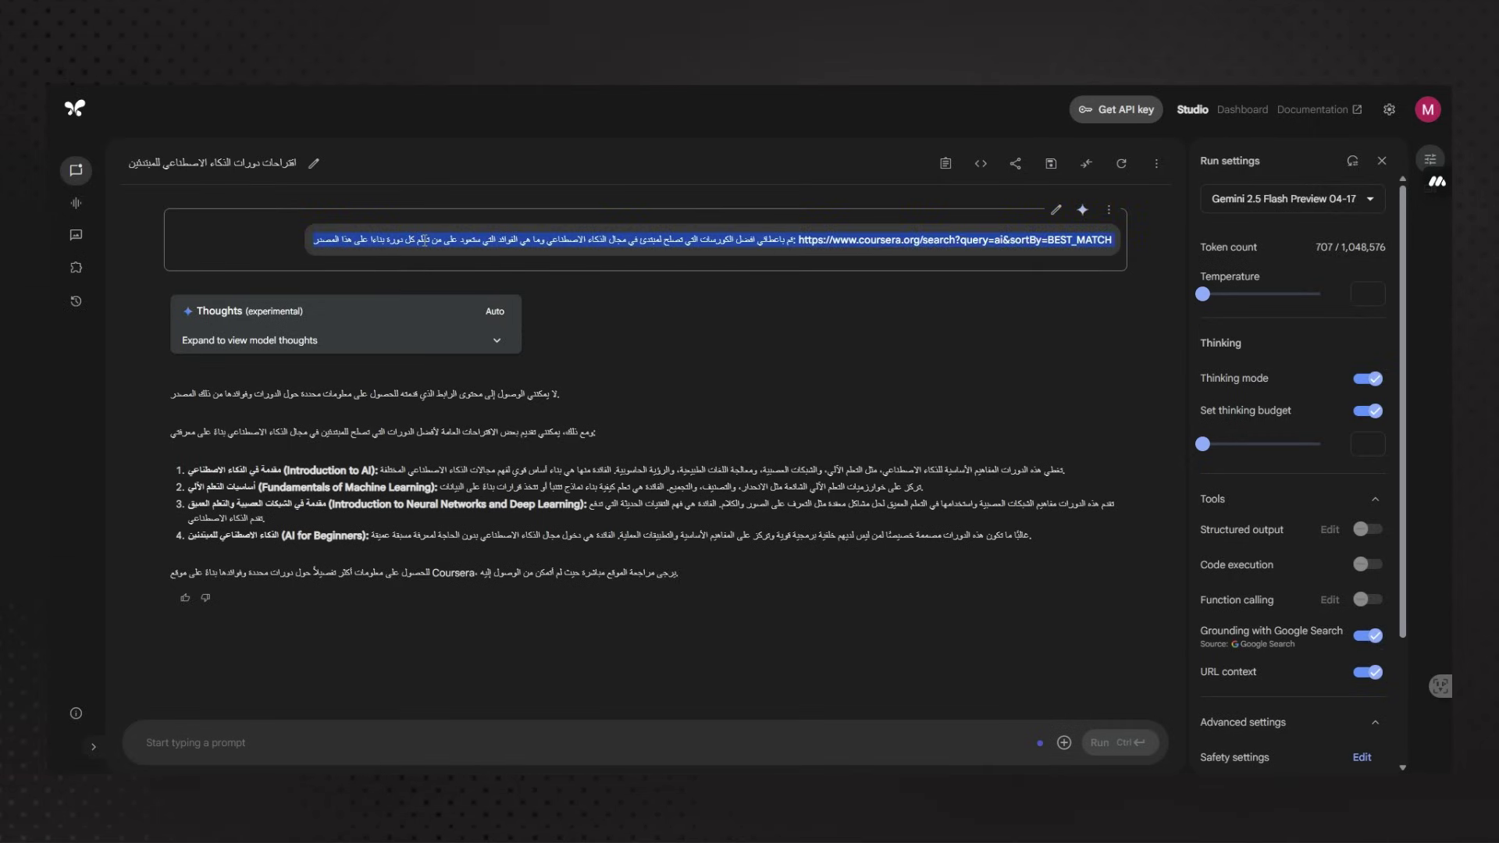
pyautogui.click(386, 736)
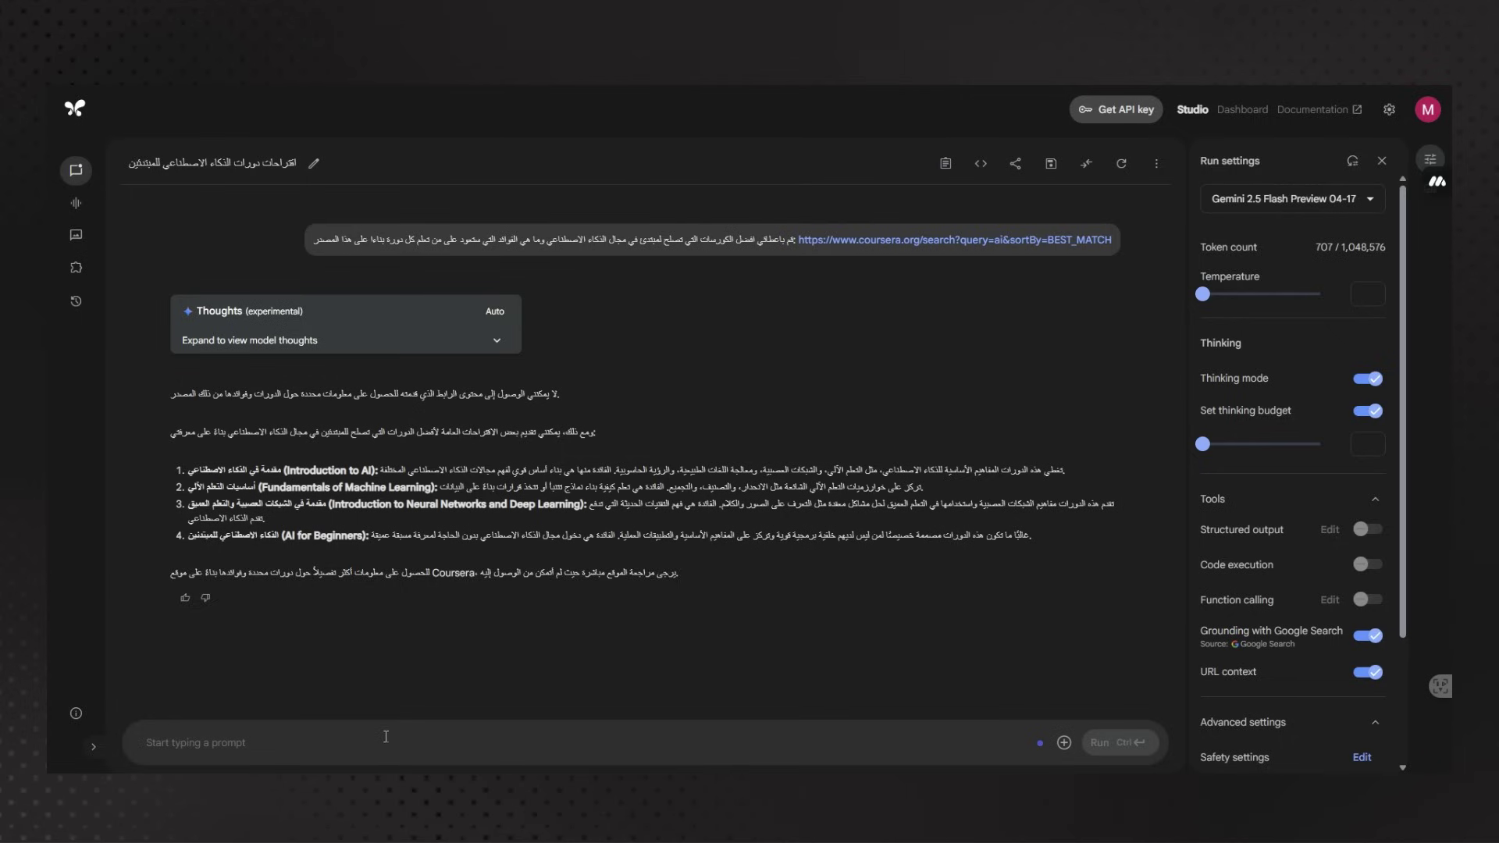
pyautogui.write('قم باعطائي افضل الكورسات التي تصلح لمبتدئ في مجال الذكاء الاصطناعي وما هي الفوائد التي ستعود علي من تعلم كل دورة بناءا على هذا المصدر https://www.coursera.org/search?query=ai&sortBy=BEST_MATCH')
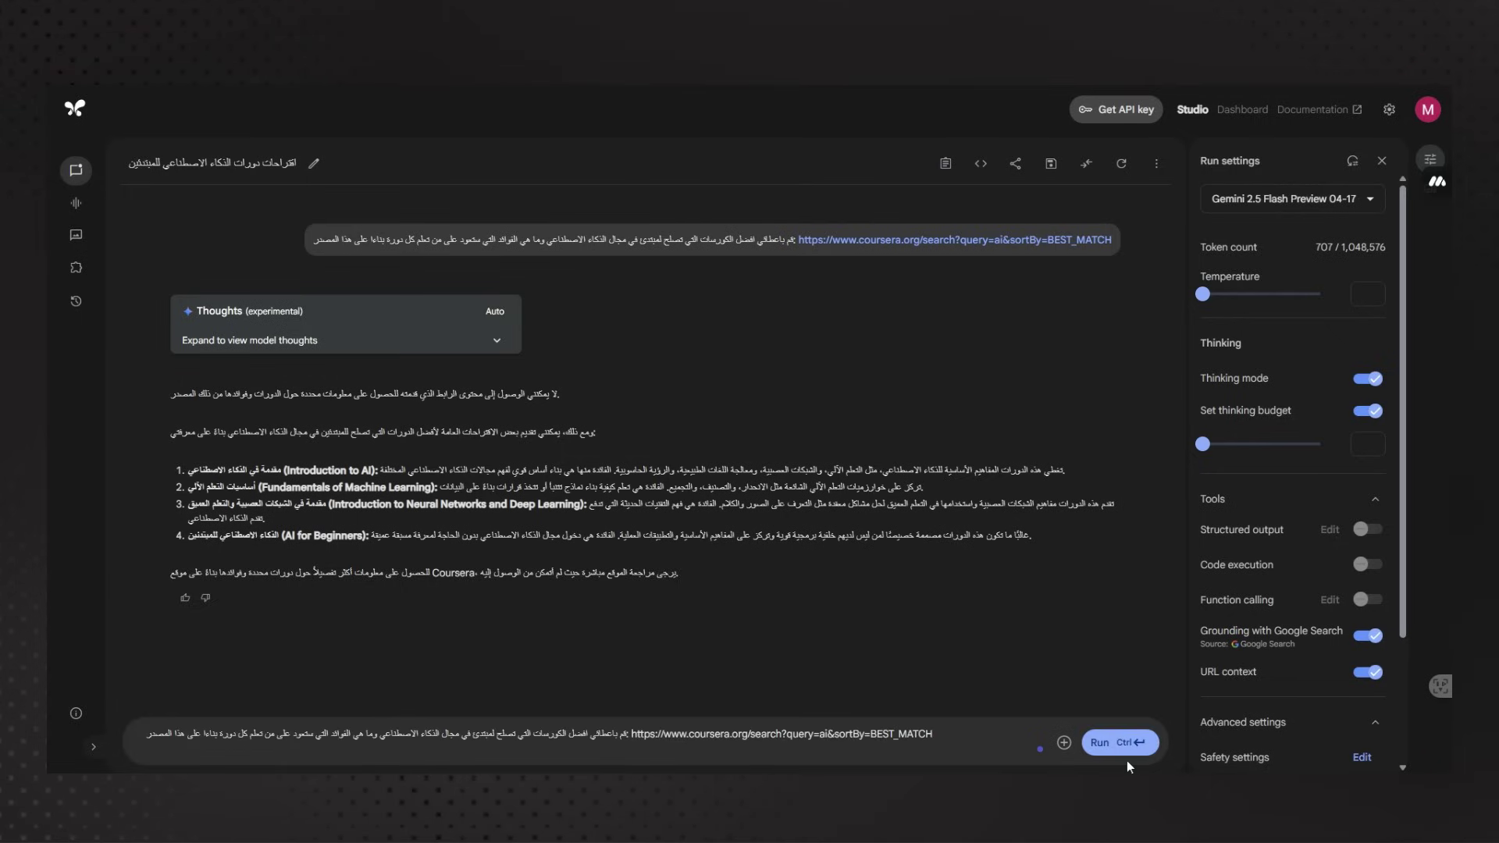
pyautogui.click(1110, 745)
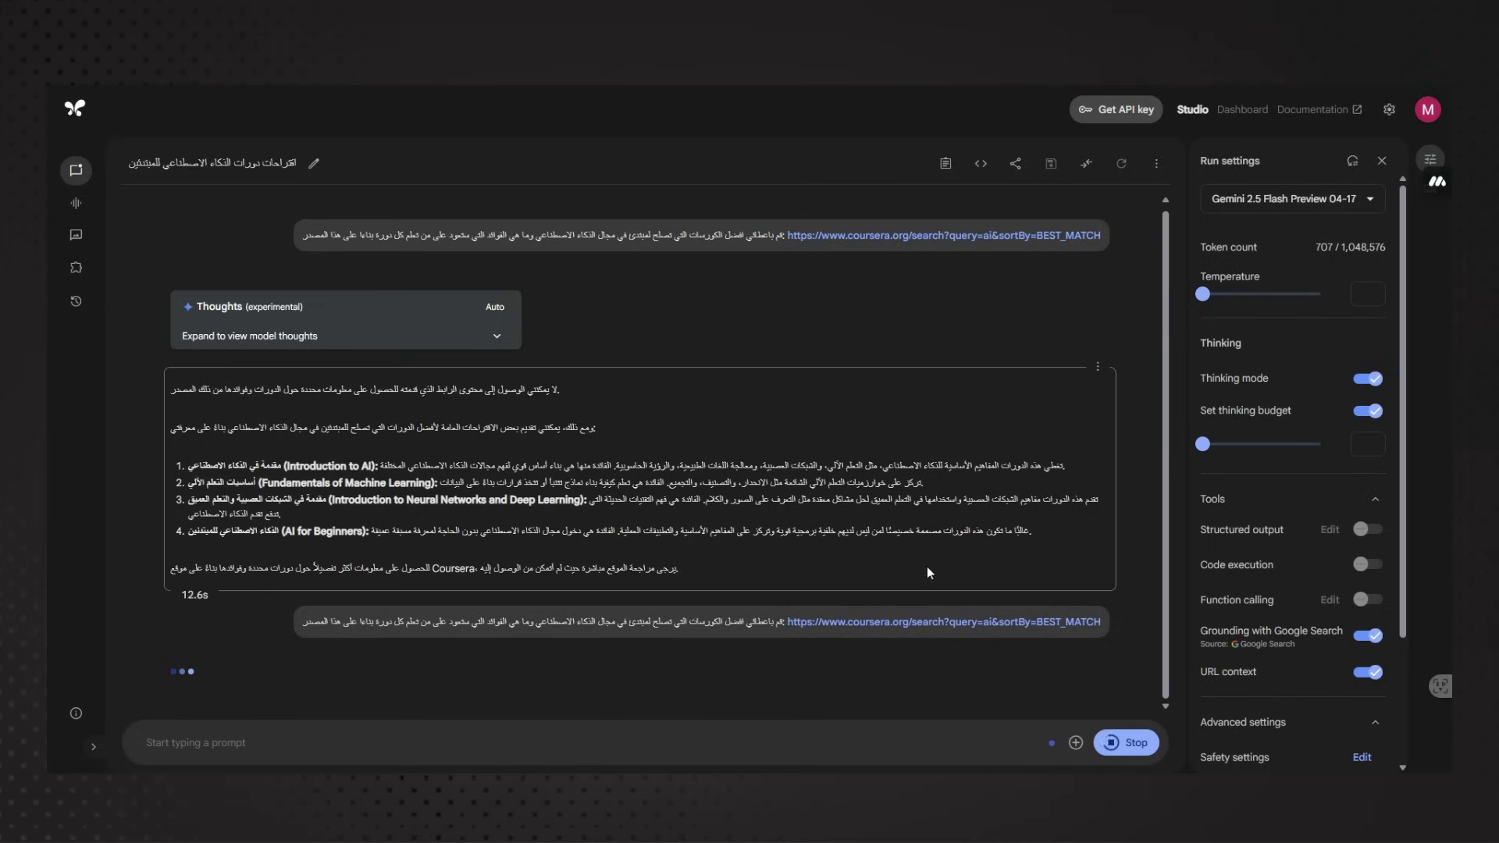